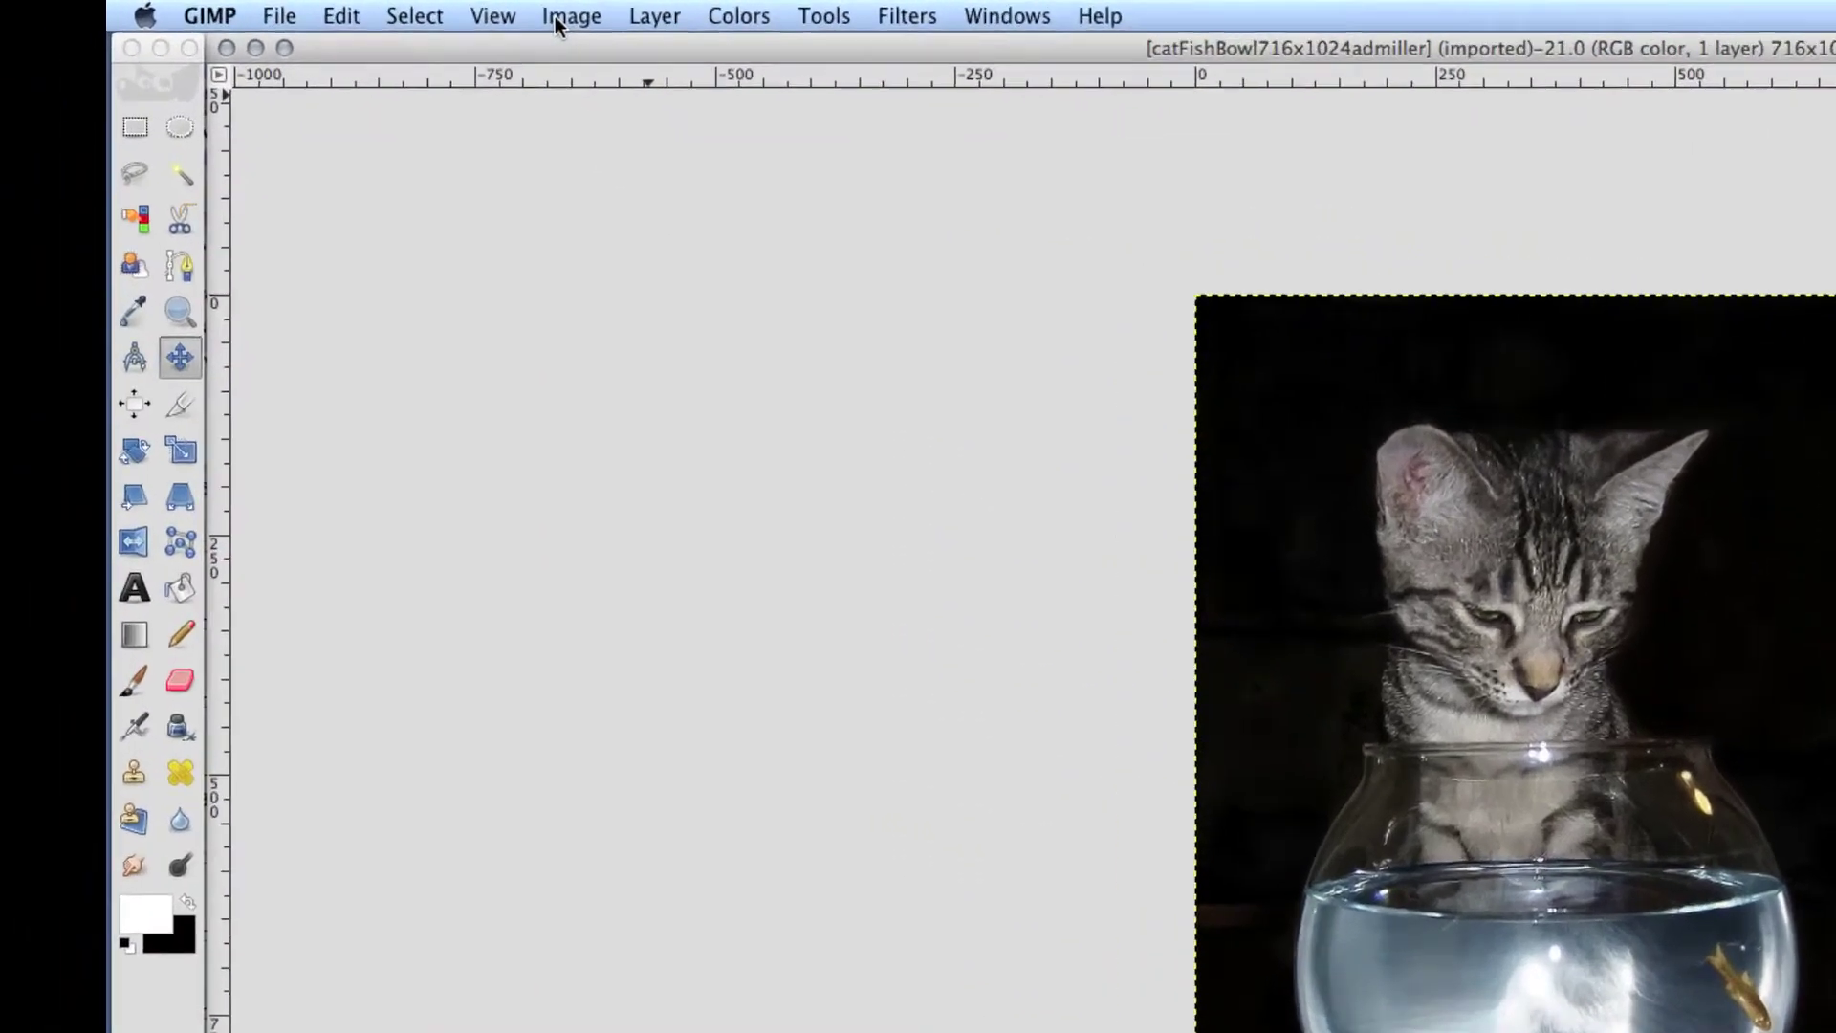
Open the Image menu to reach Scale Image
left_click(300, 11)
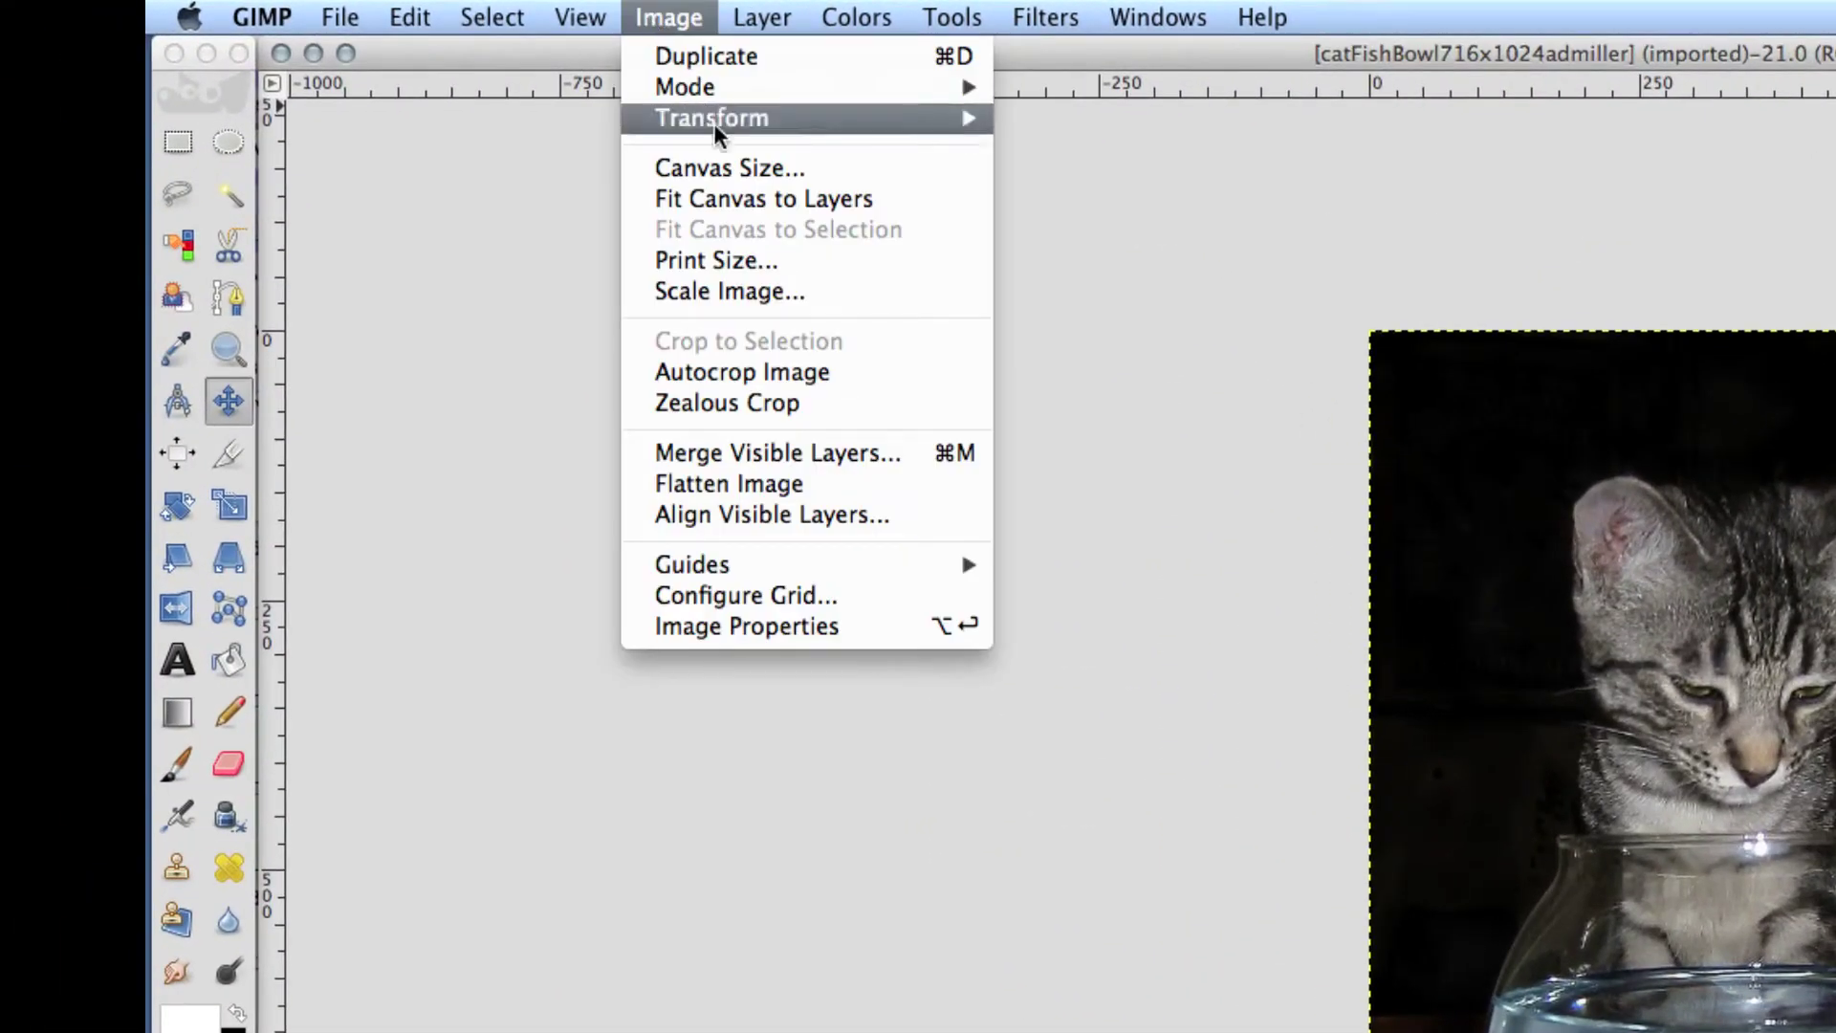
In Scale Image, set resolution to 75 ppi and width to 200 px, making height 286
left_click(745, 292)
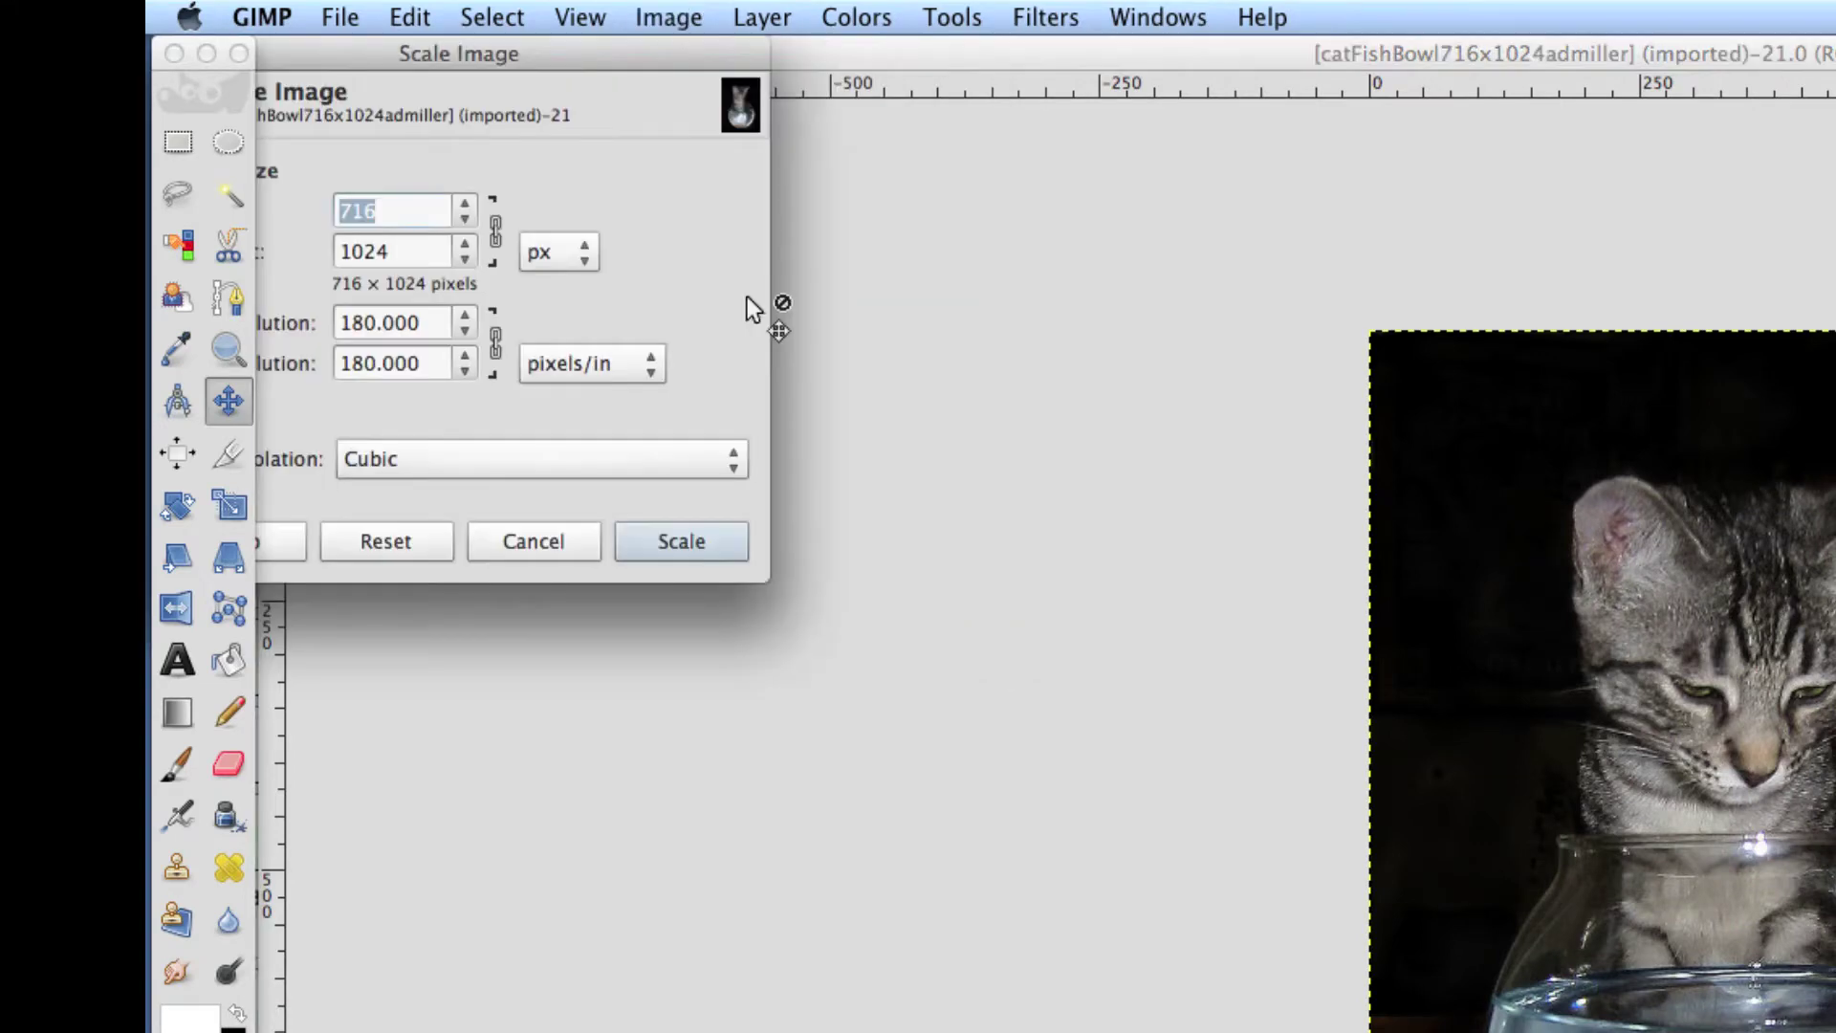
left_click_drag(480, 56, 1022, 325)
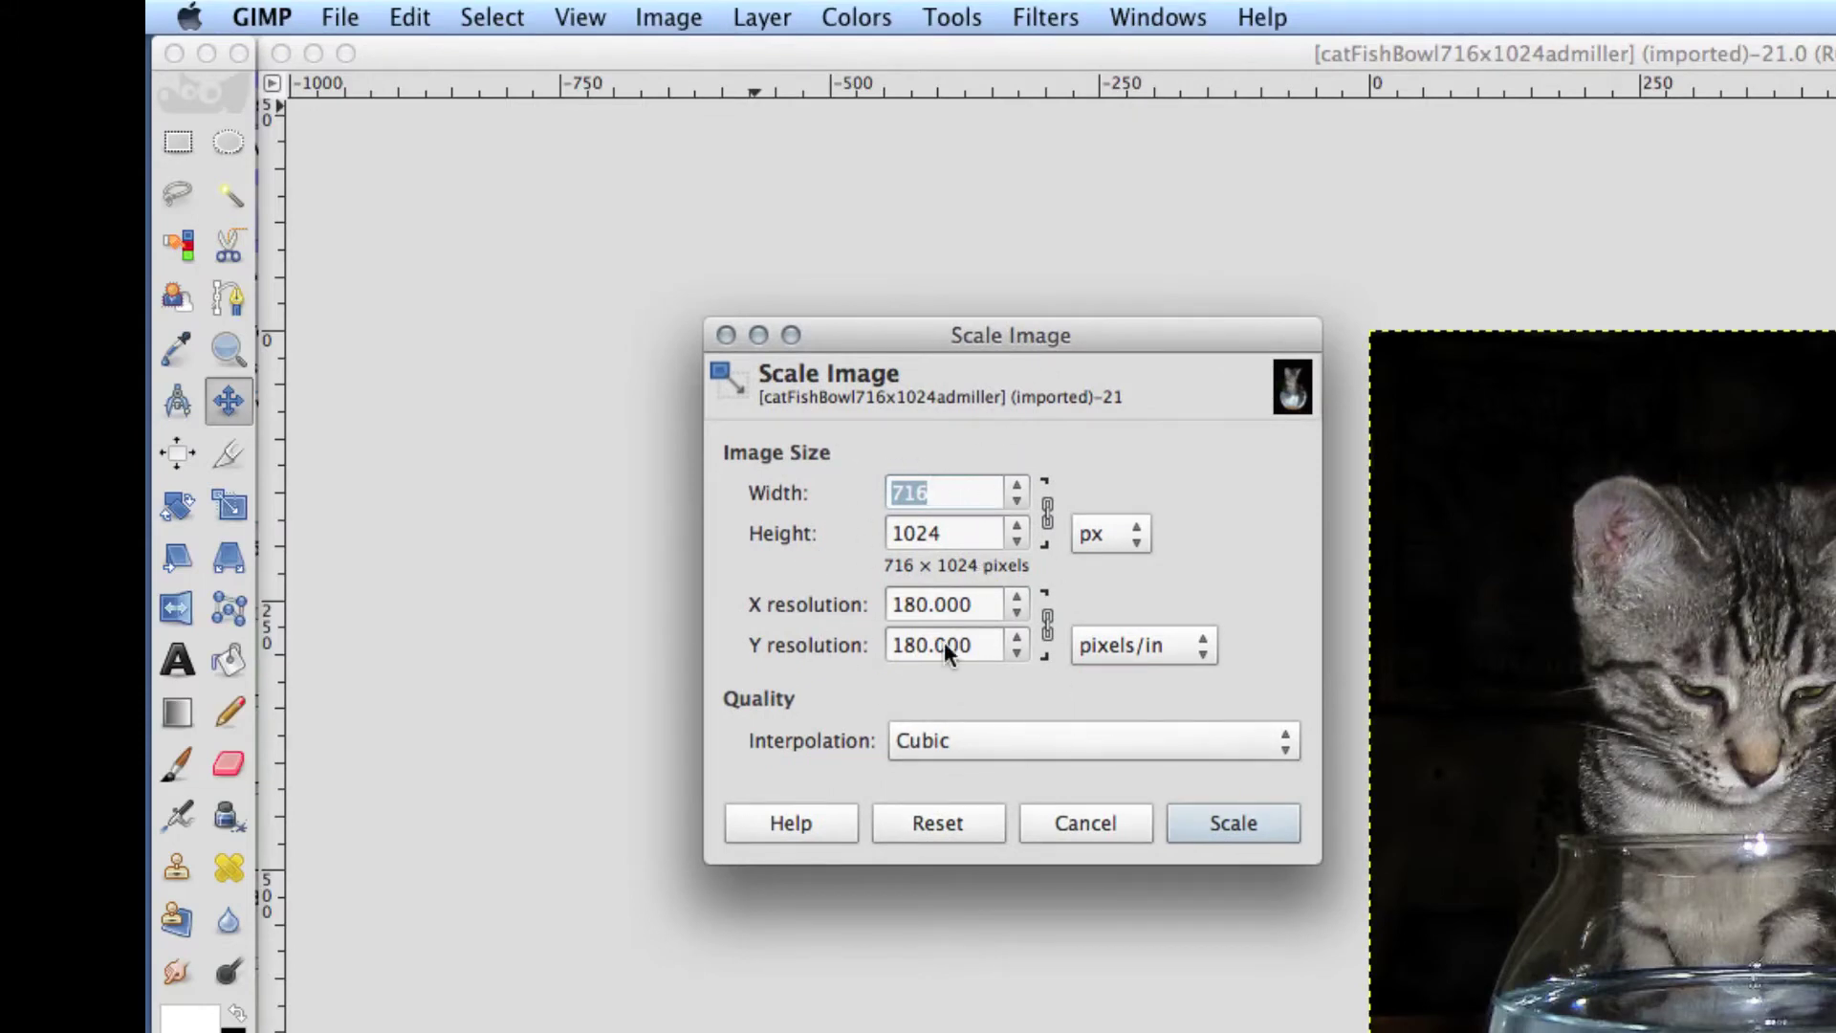
left_click(1047, 515)
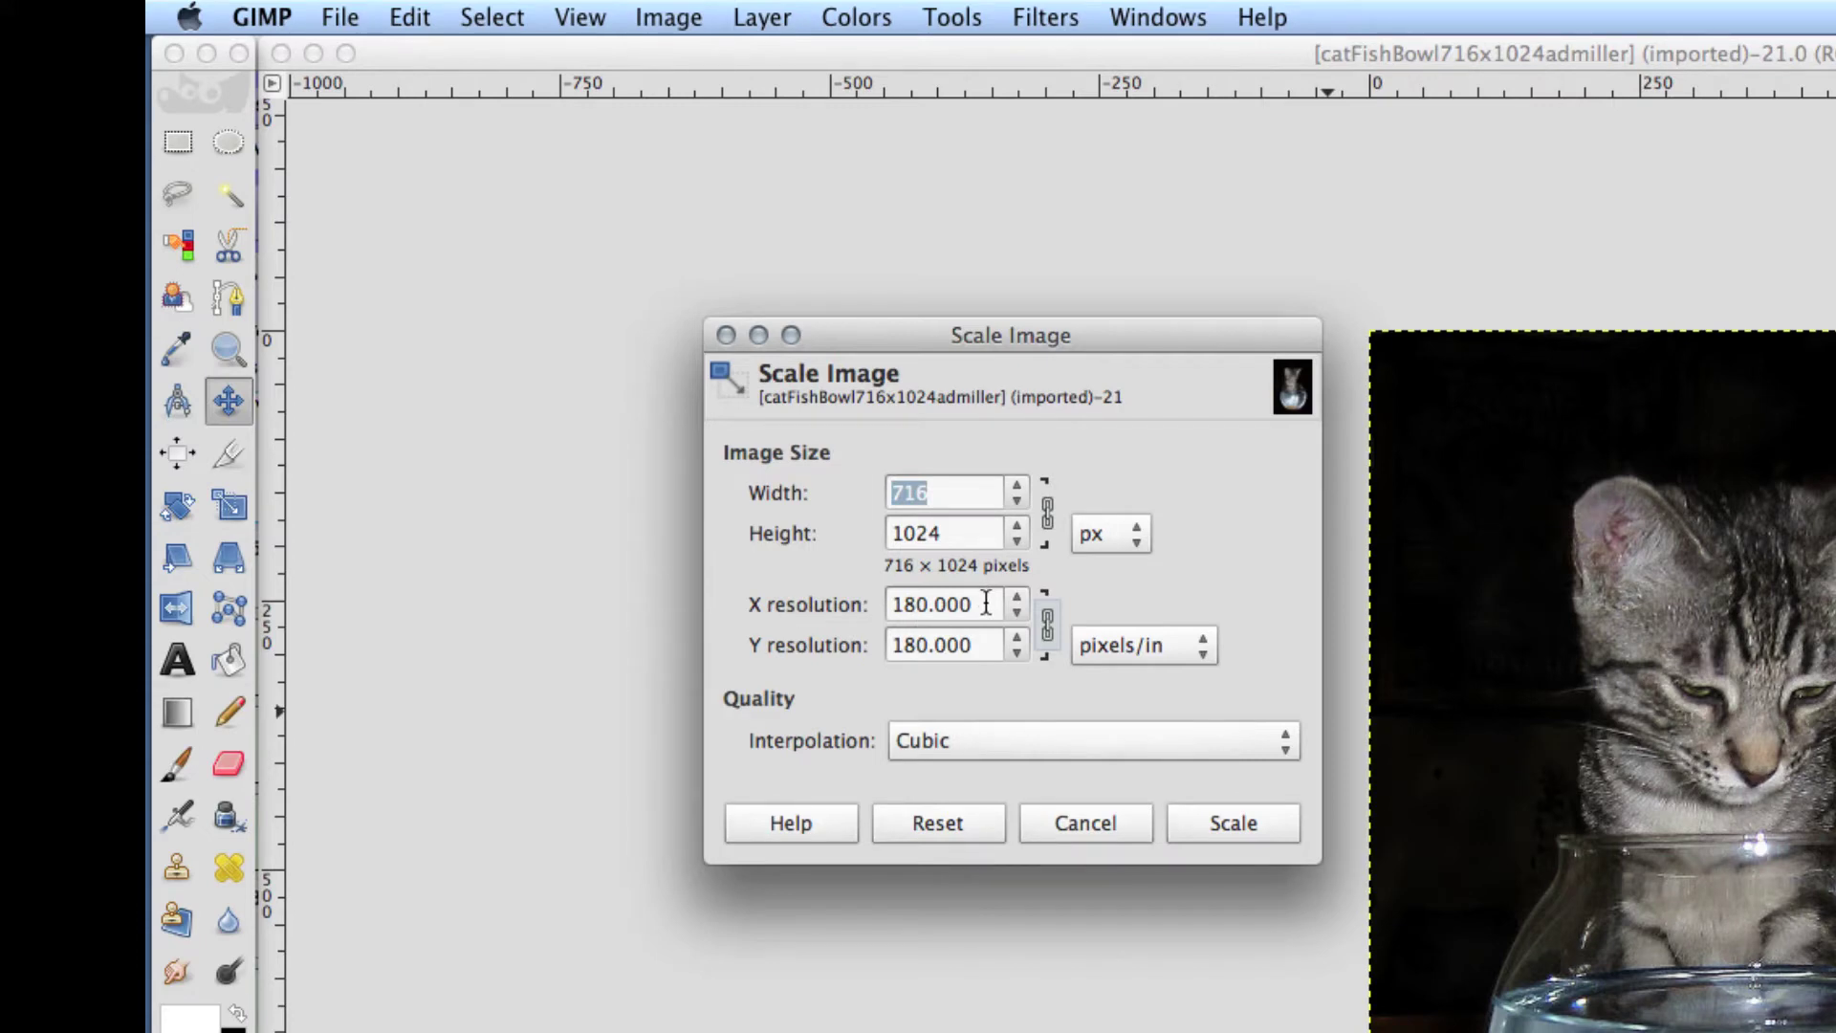
left_click_drag(986, 604, 828, 608)
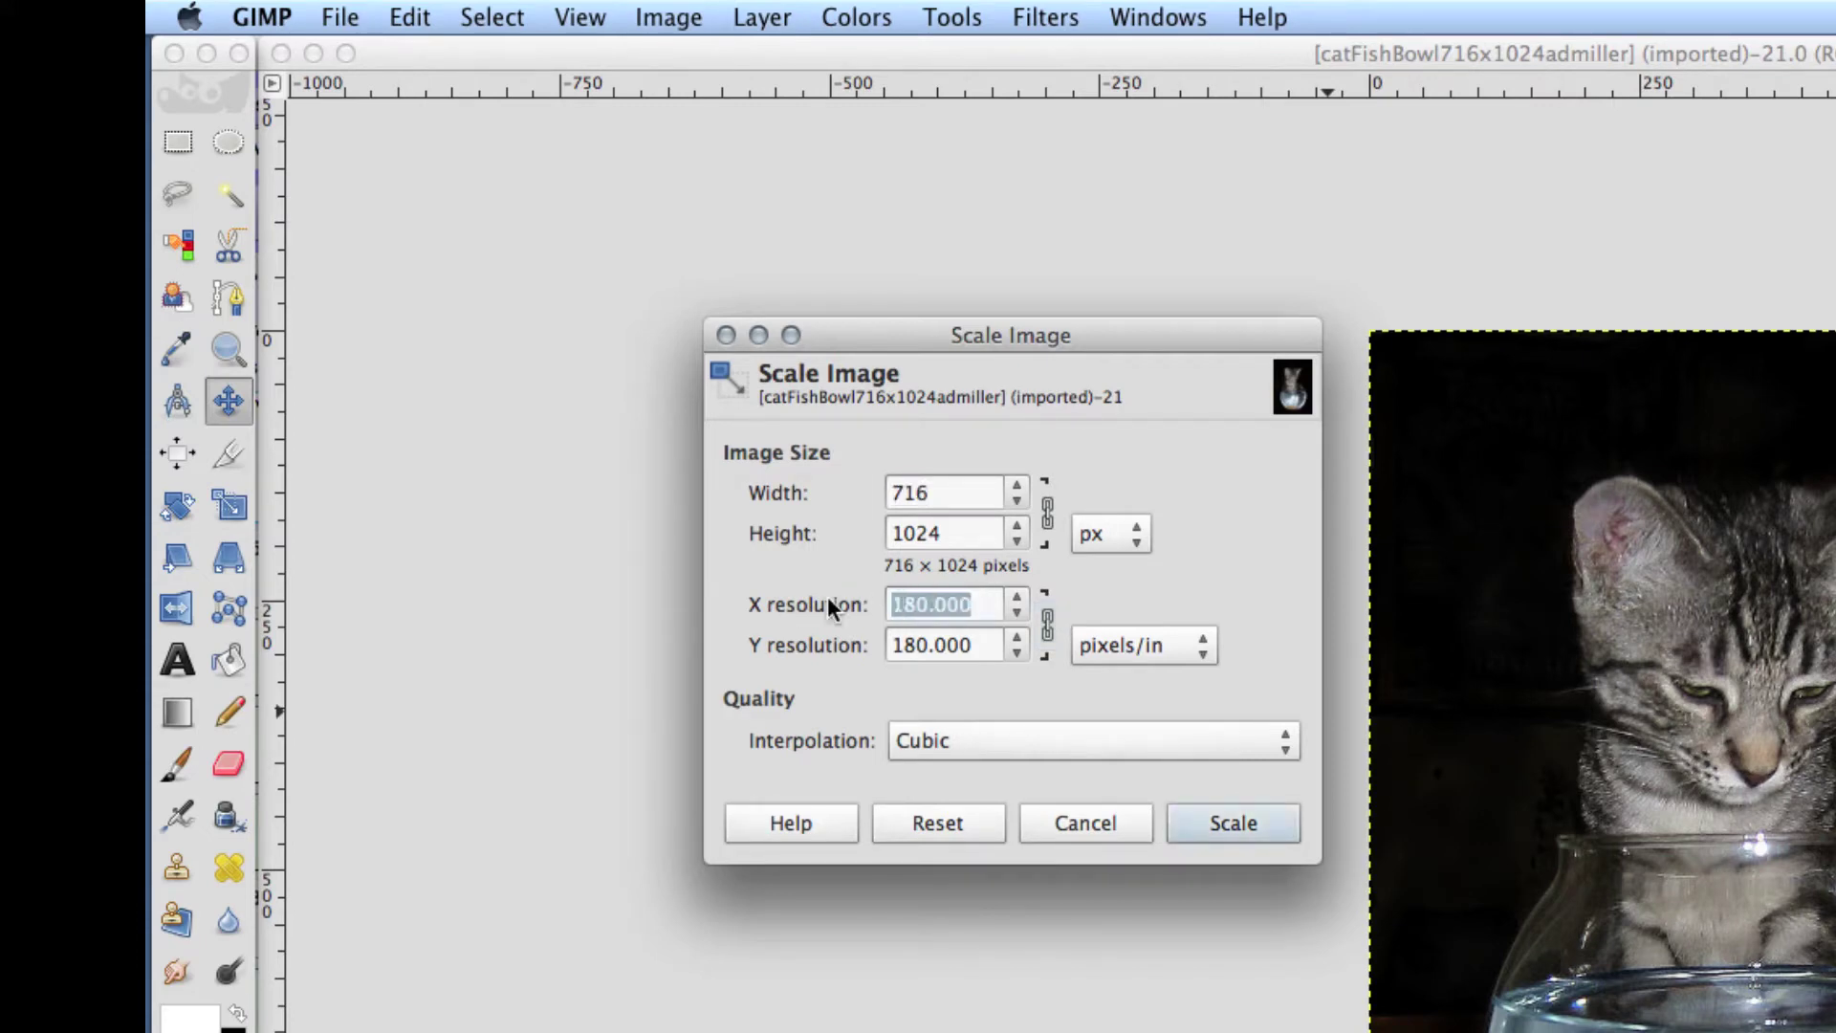
type("75")
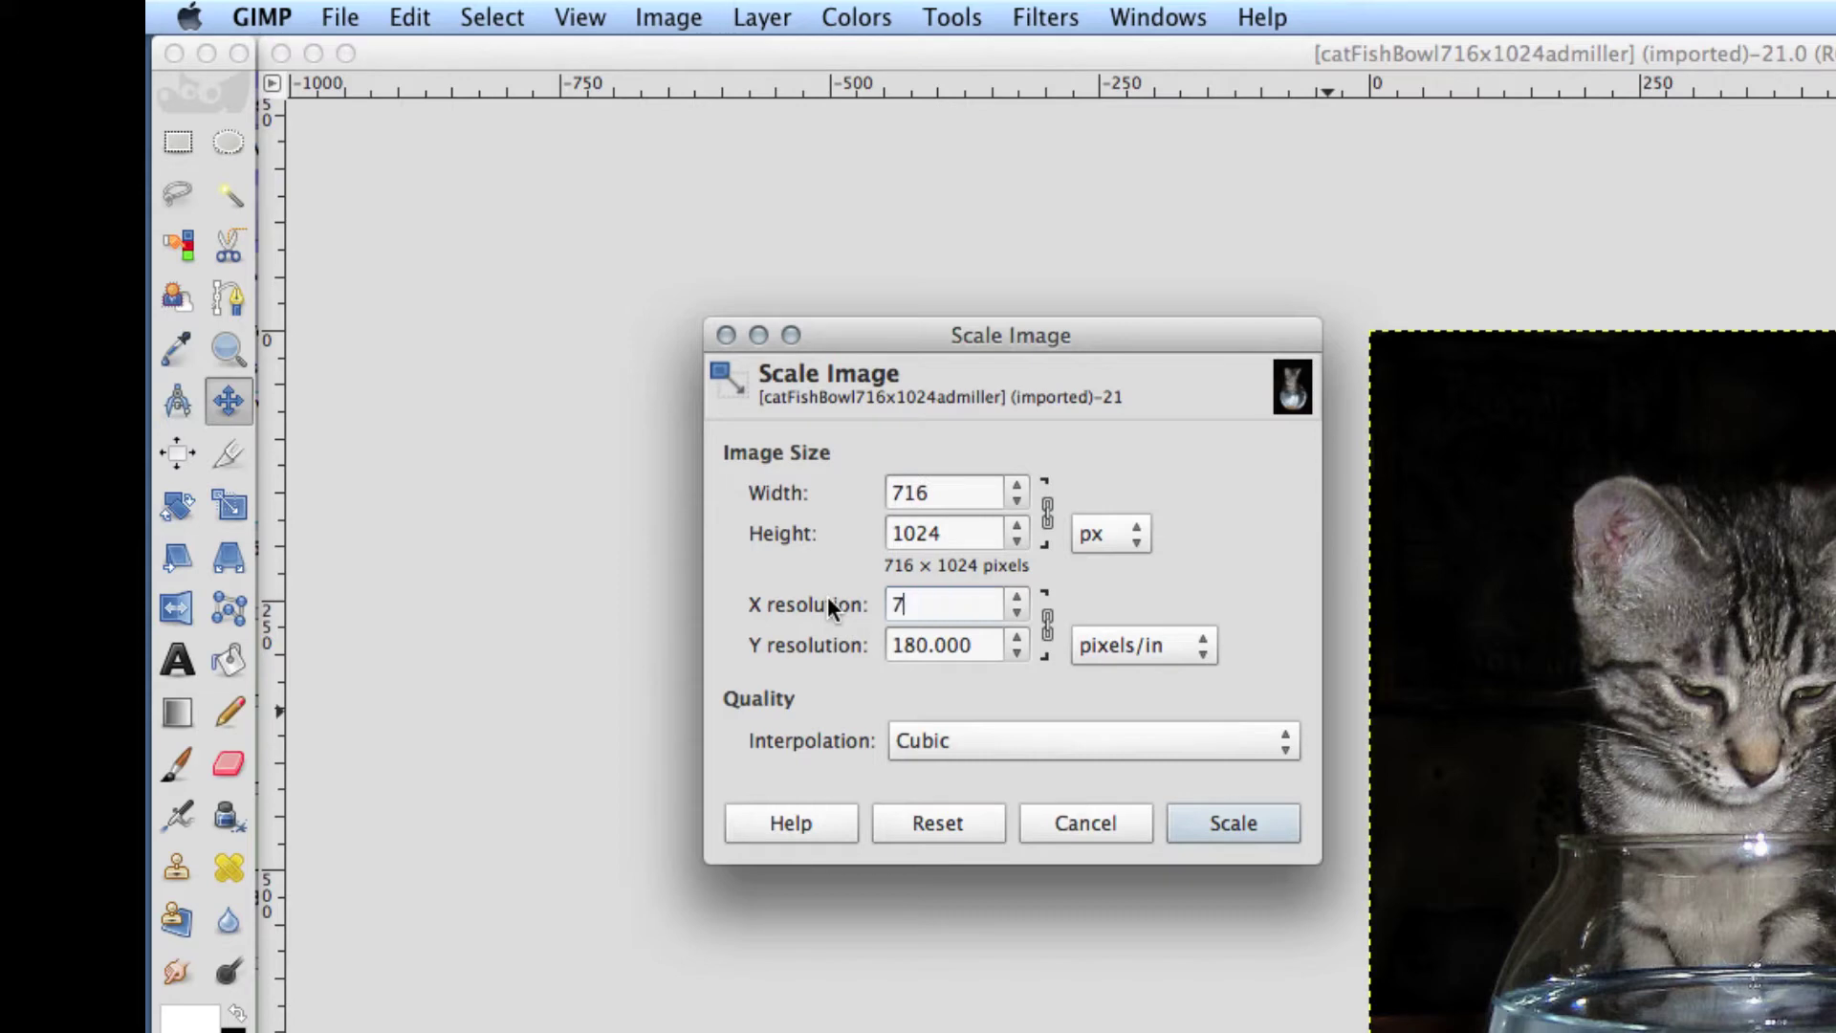
left_click(1049, 627)
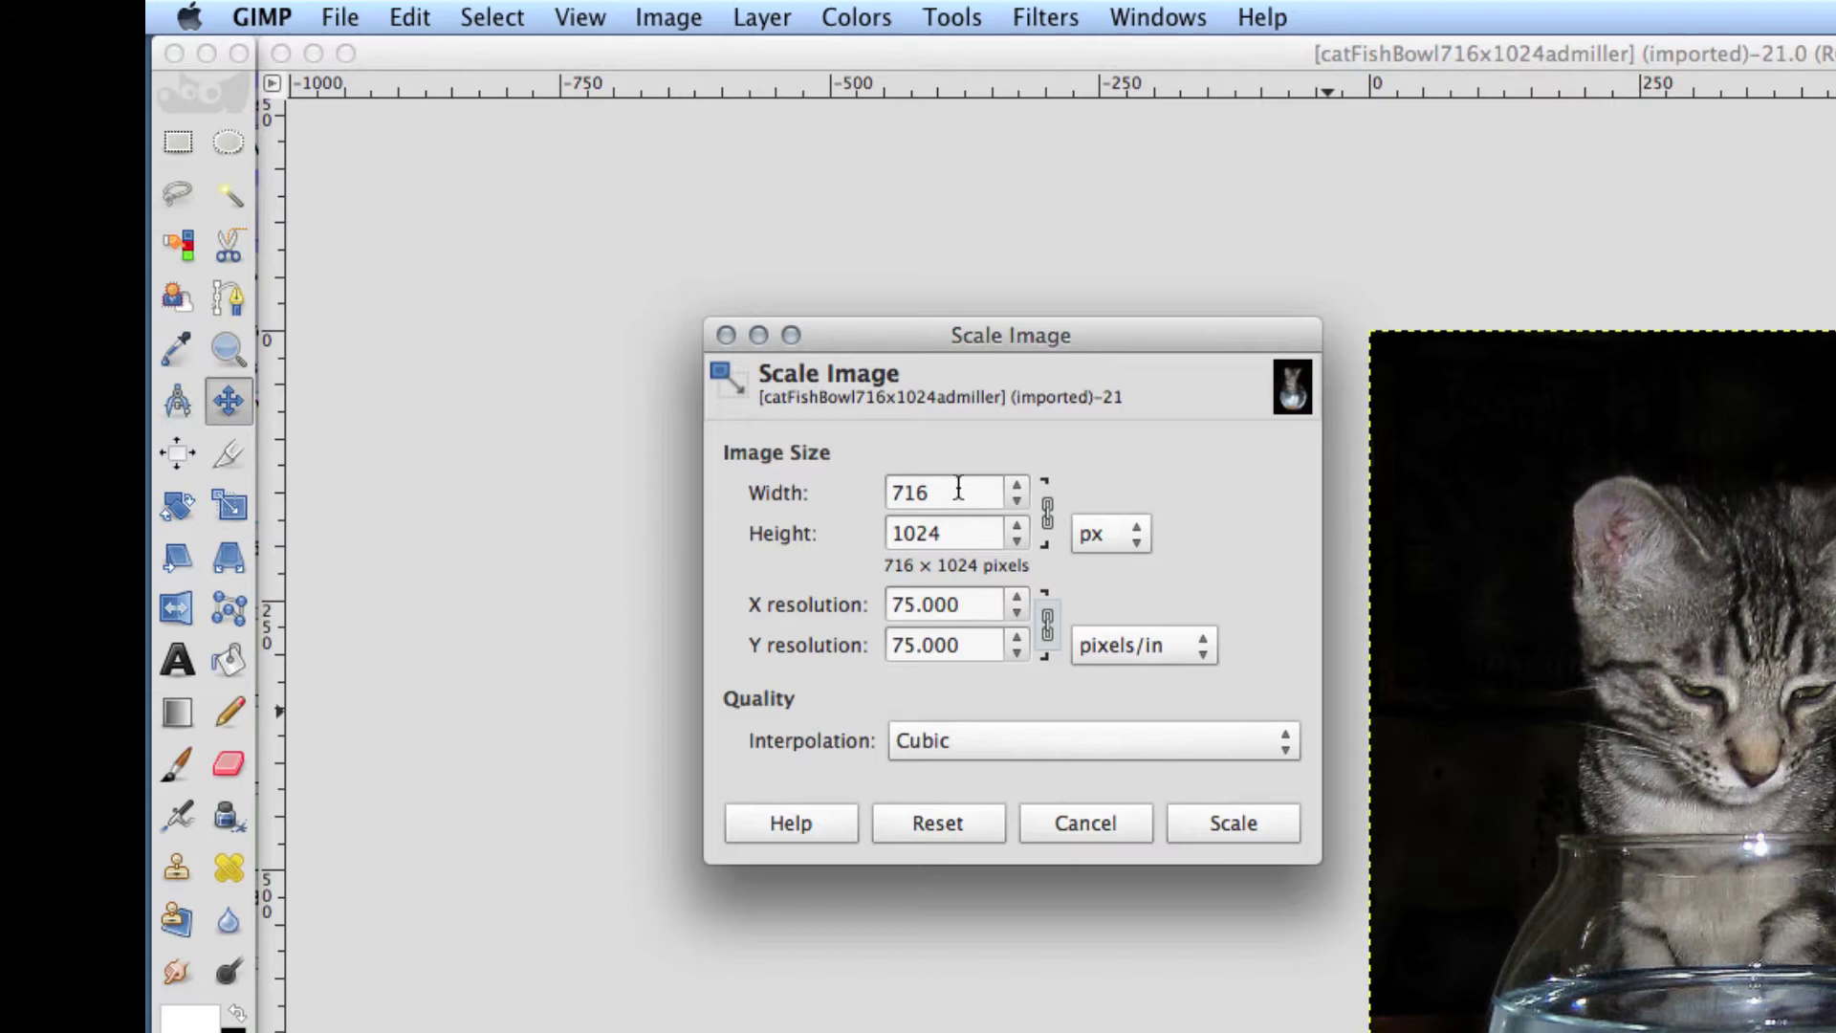
left_click_drag(958, 489, 814, 474)
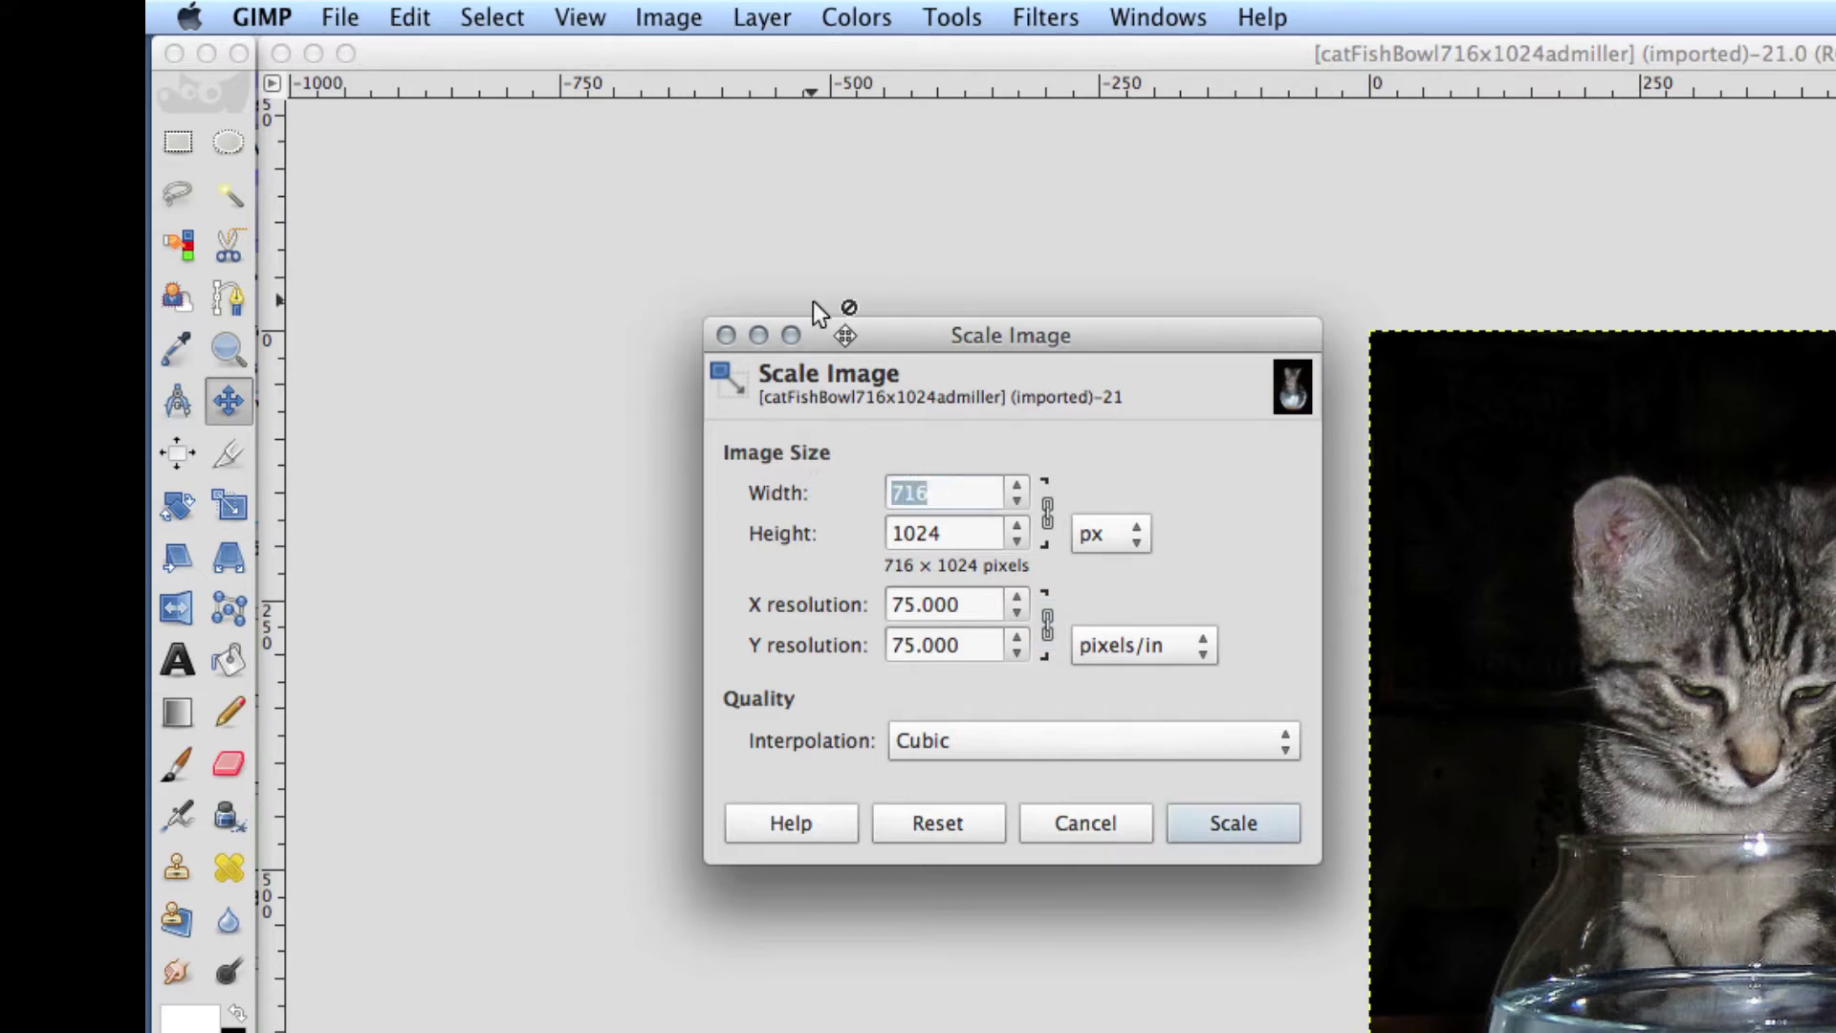
type("200")
key("Tab")
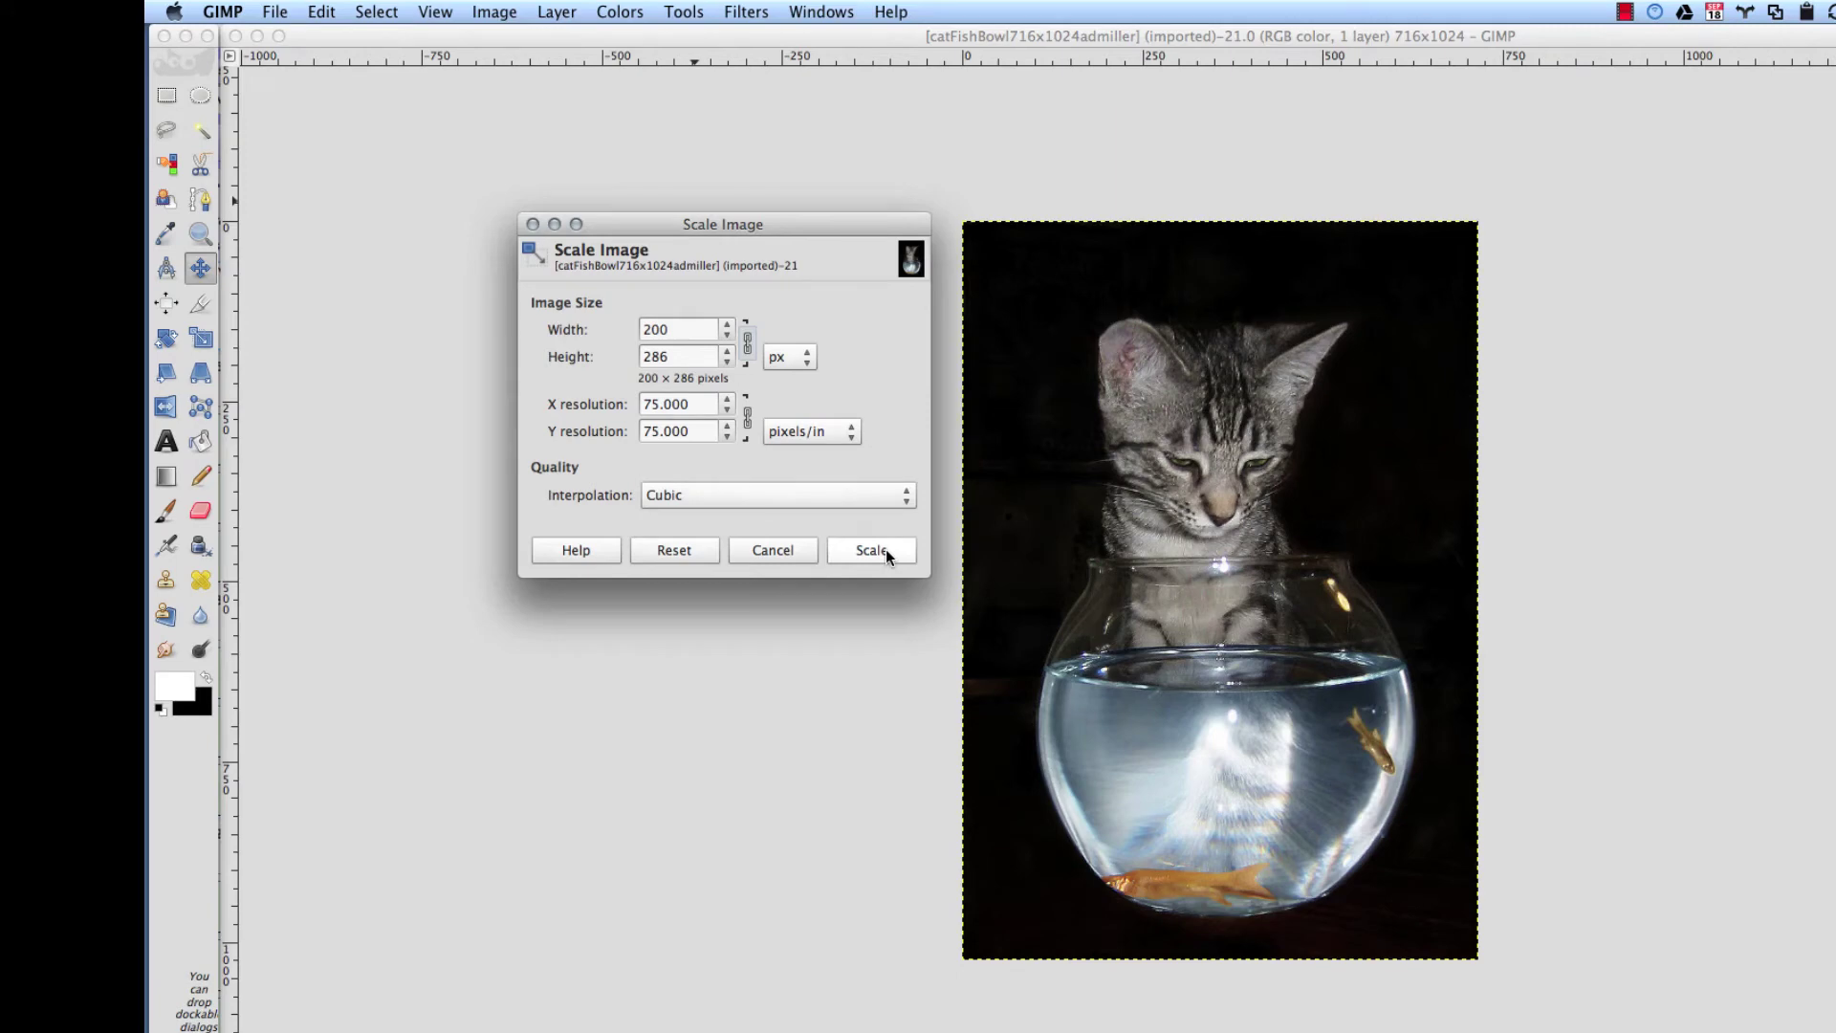
Apply the scaling and view the photo at 100% zoom
left_click(872, 550)
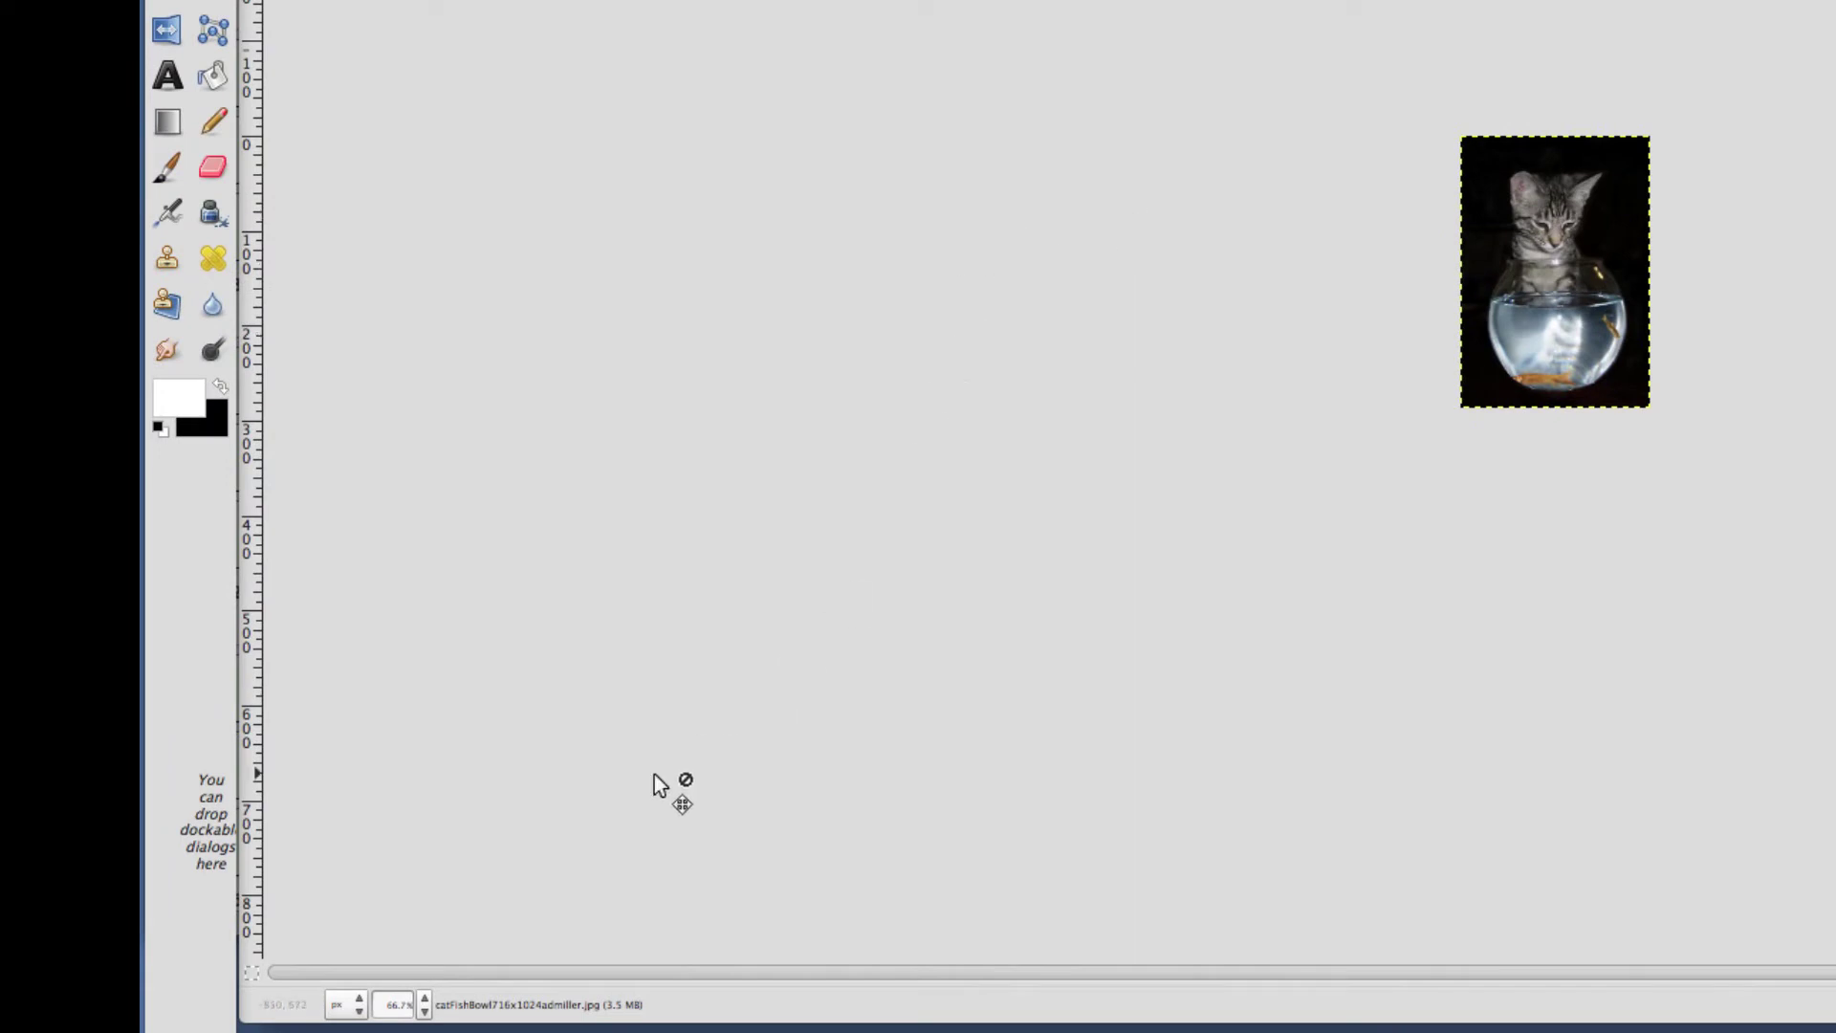
left_click(423, 1000)
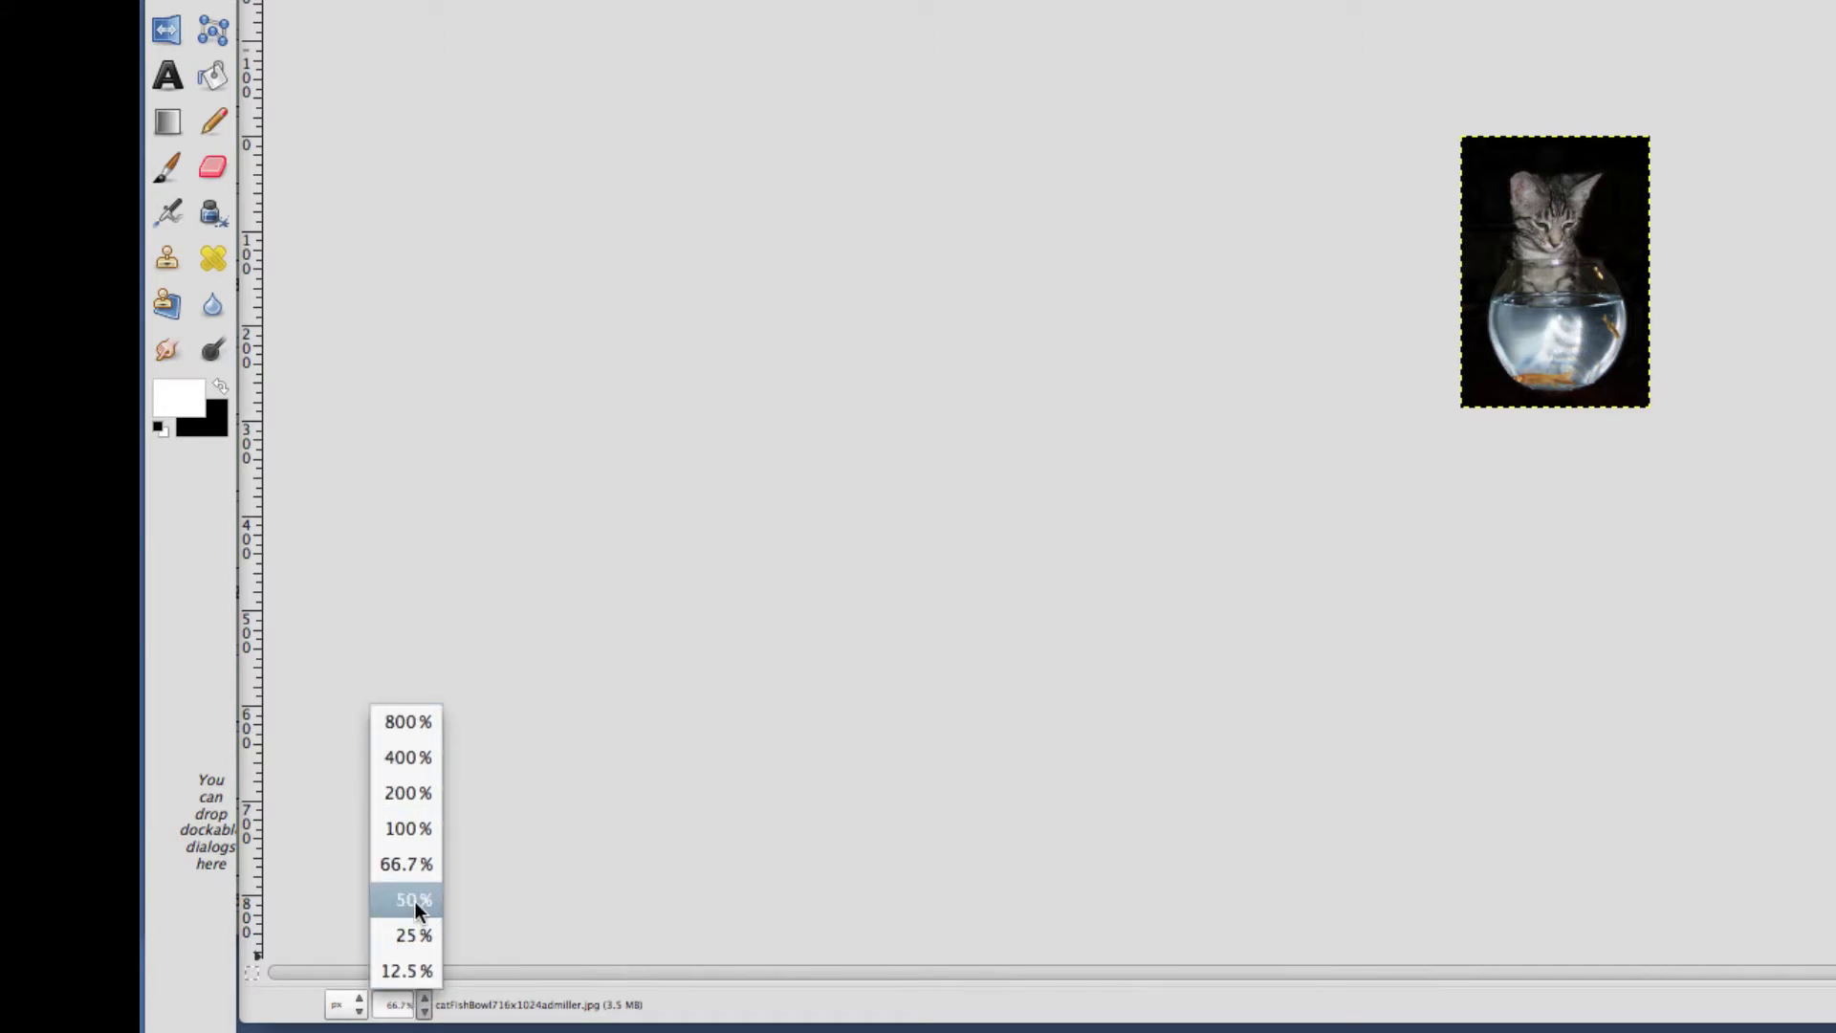
left_click(428, 836)
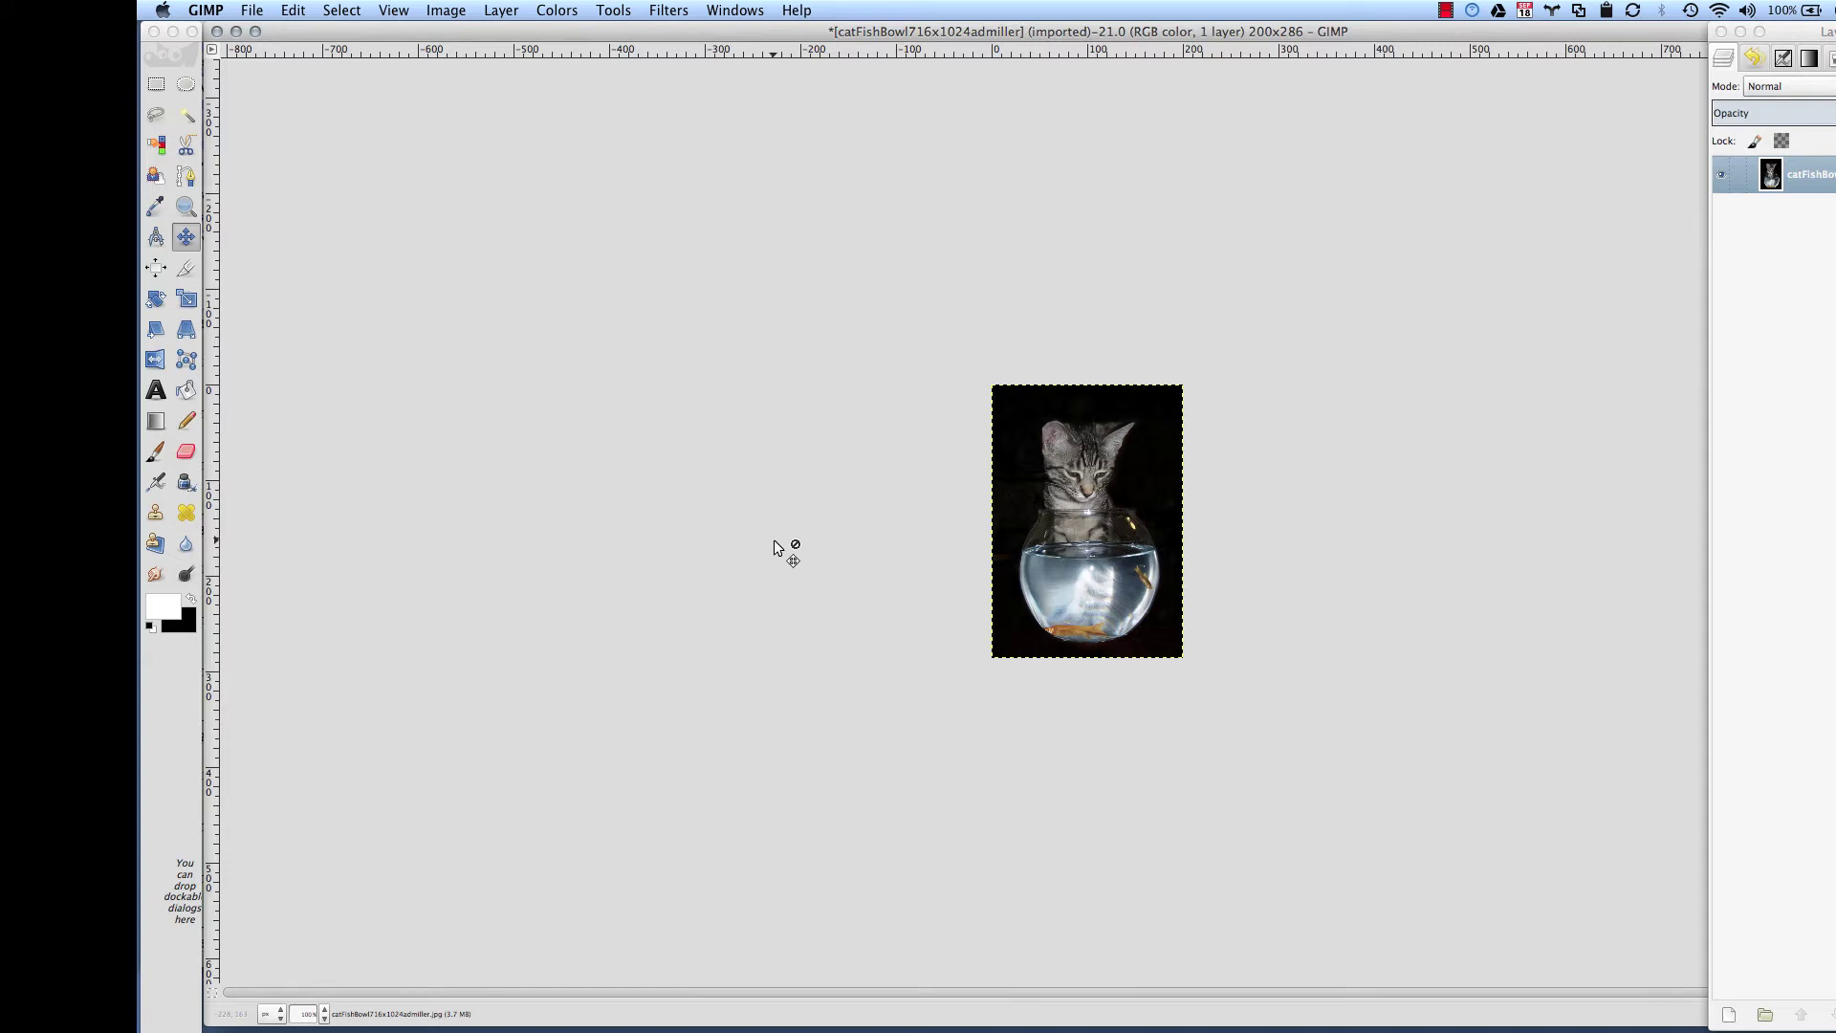
Zoom in to 200%, 400% and 800%, then return to 100%
key("2")
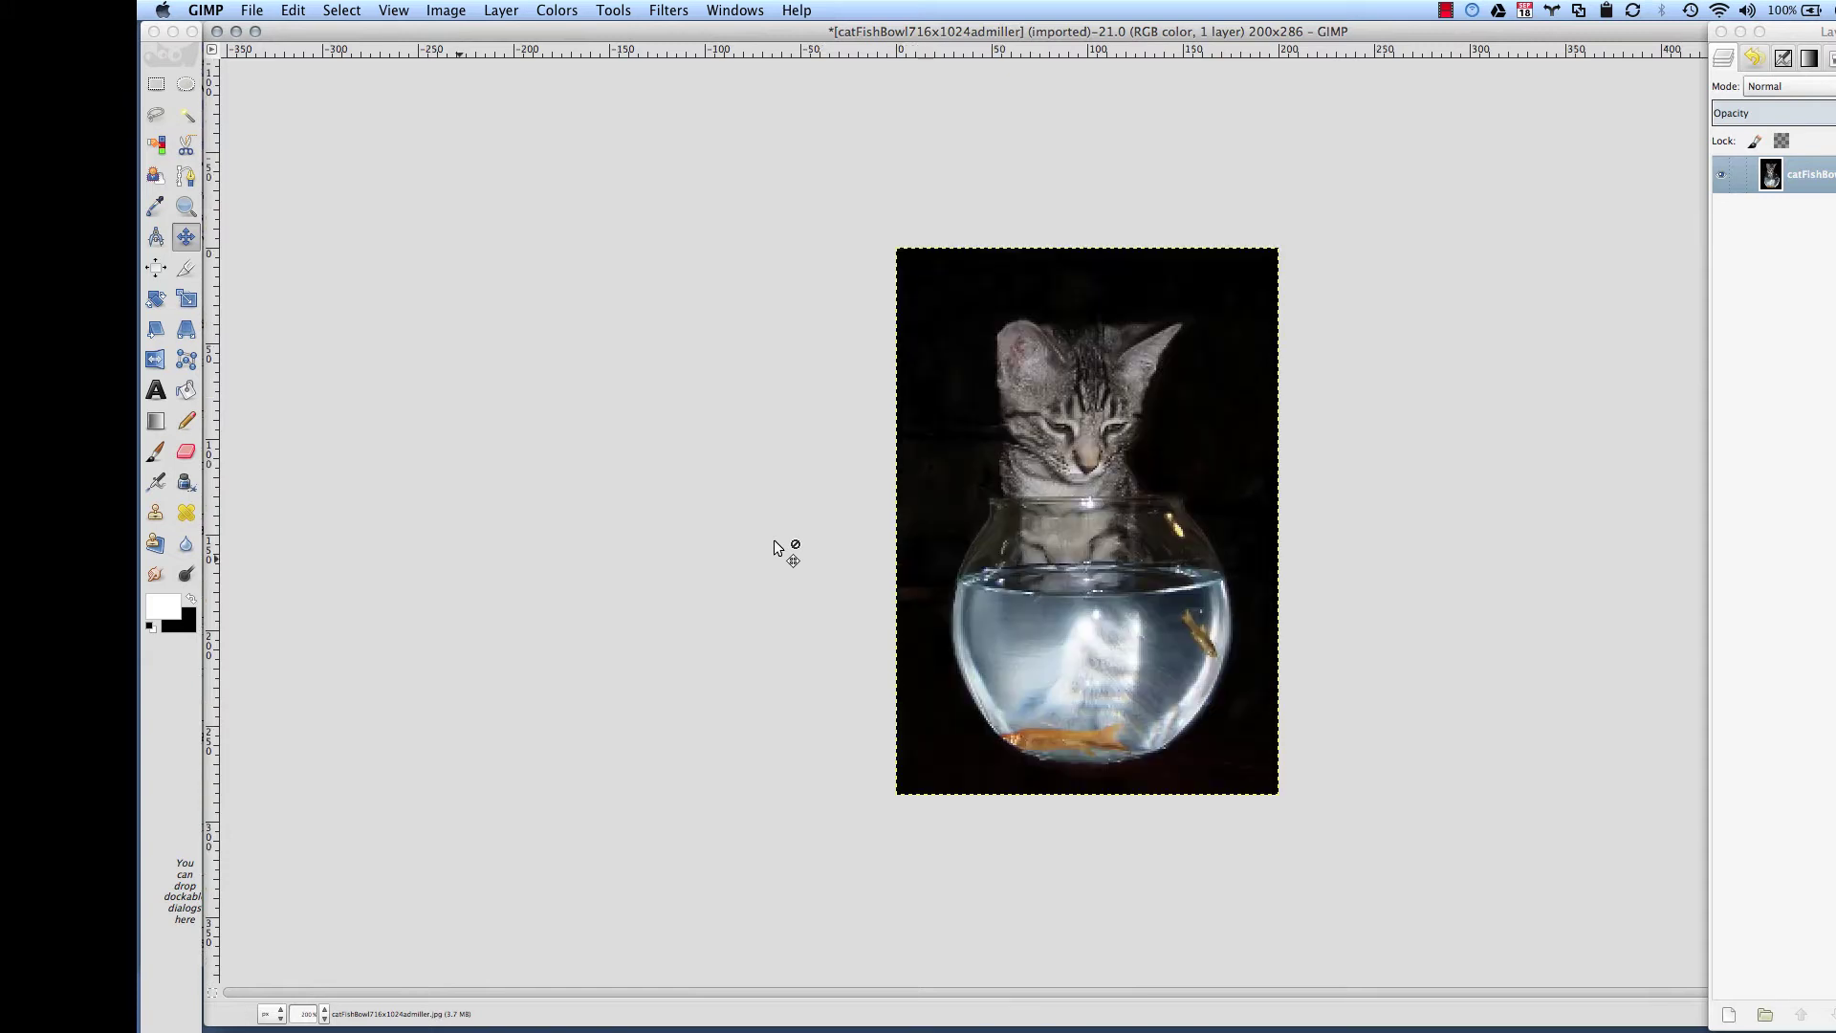
key("3")
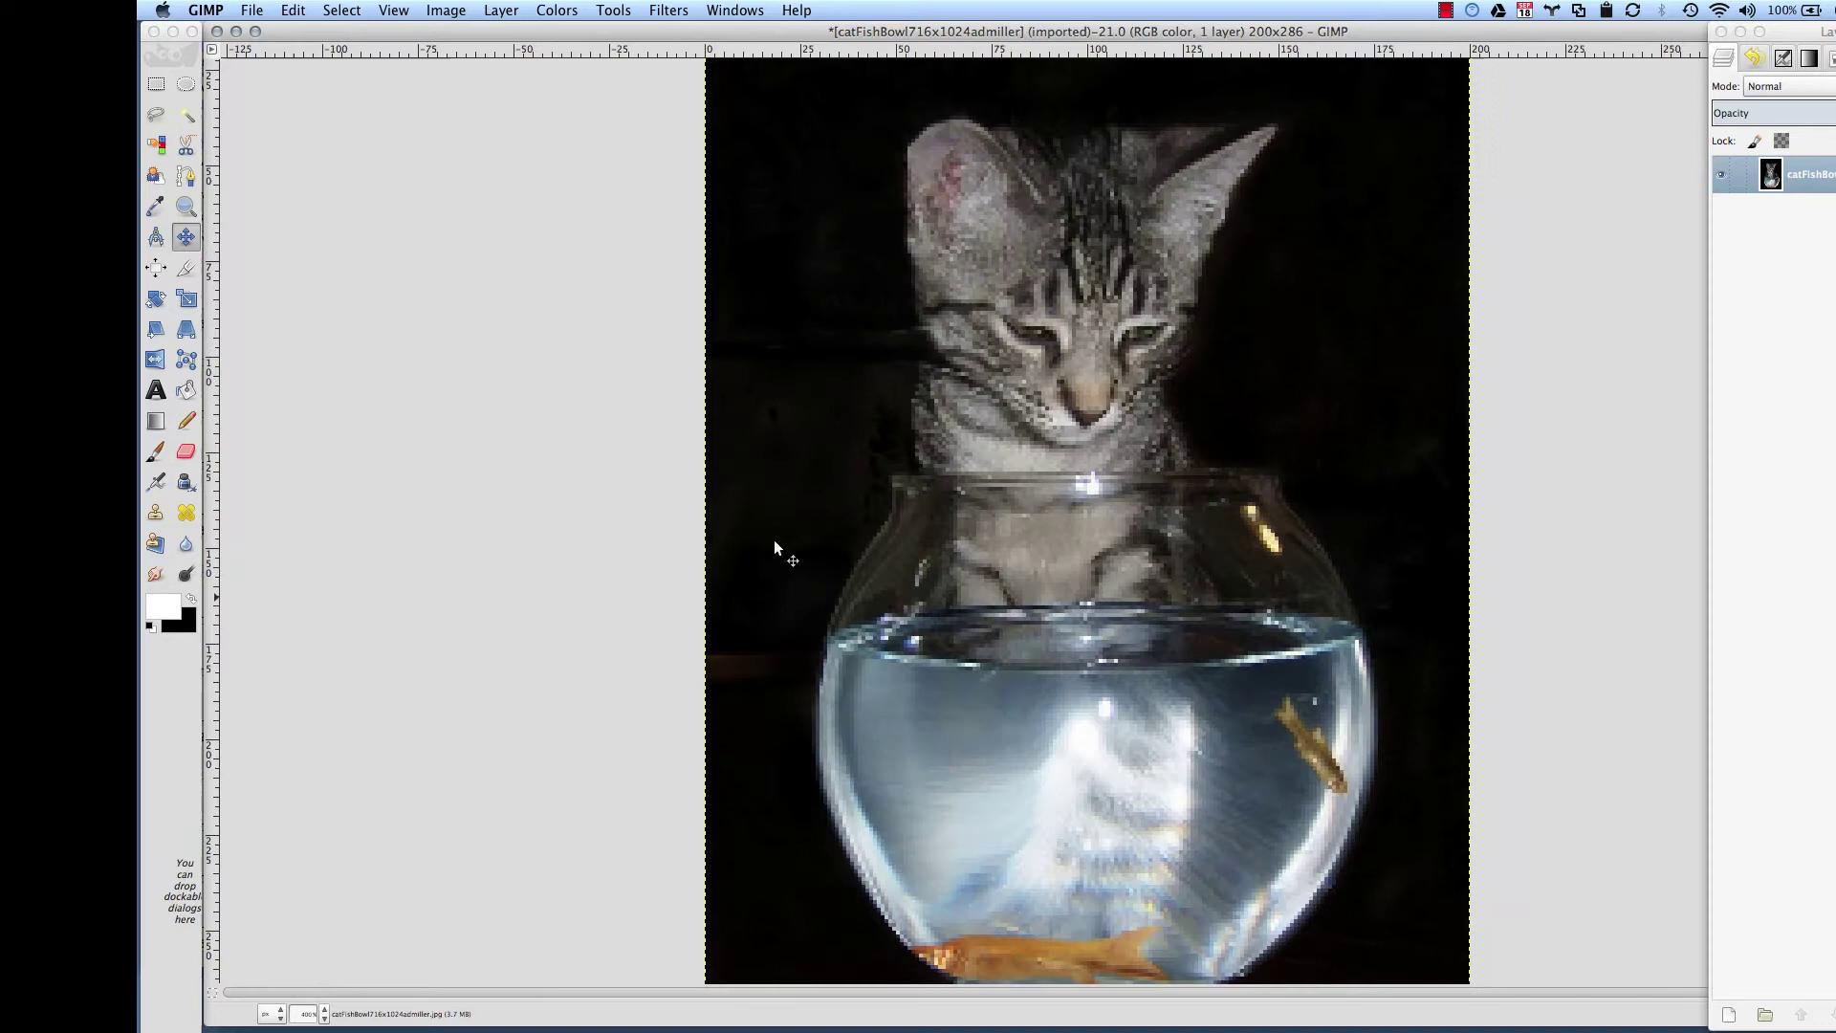
key("4")
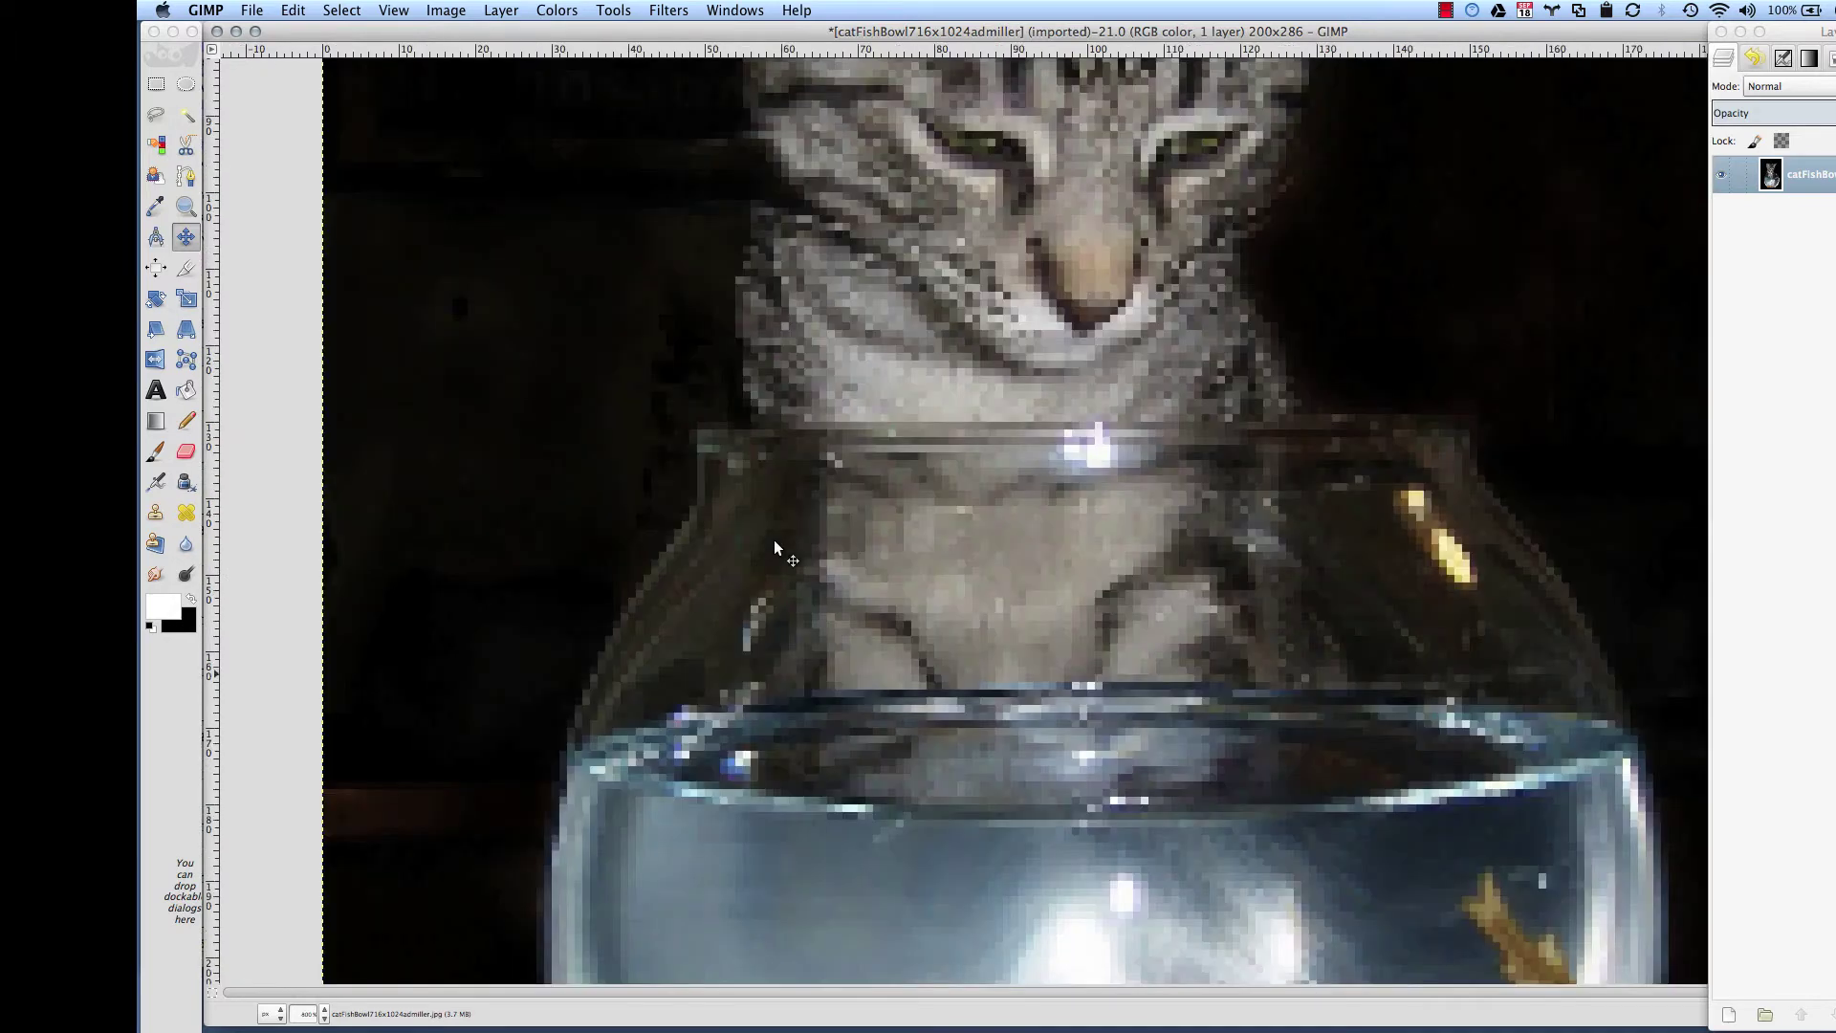
key("1")
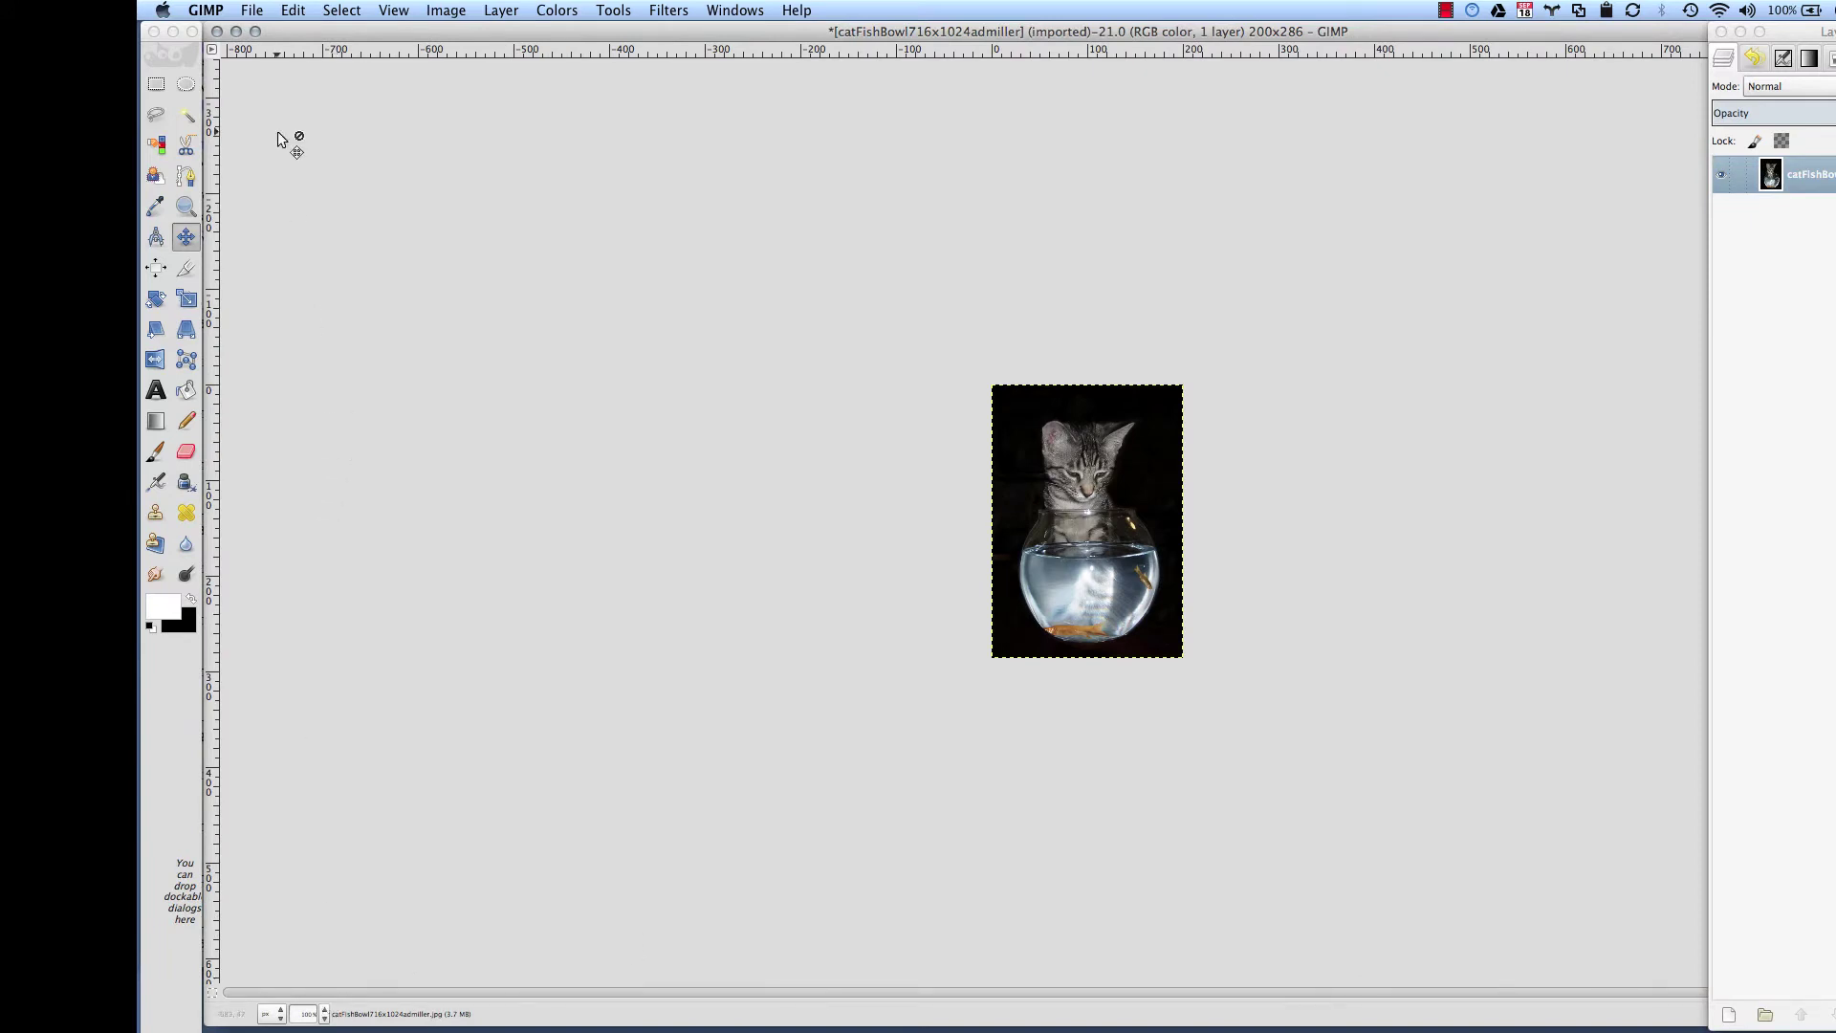
Save the image as catFishBowl716x1024admiller.xcf on the Desktop
left_click(253, 13)
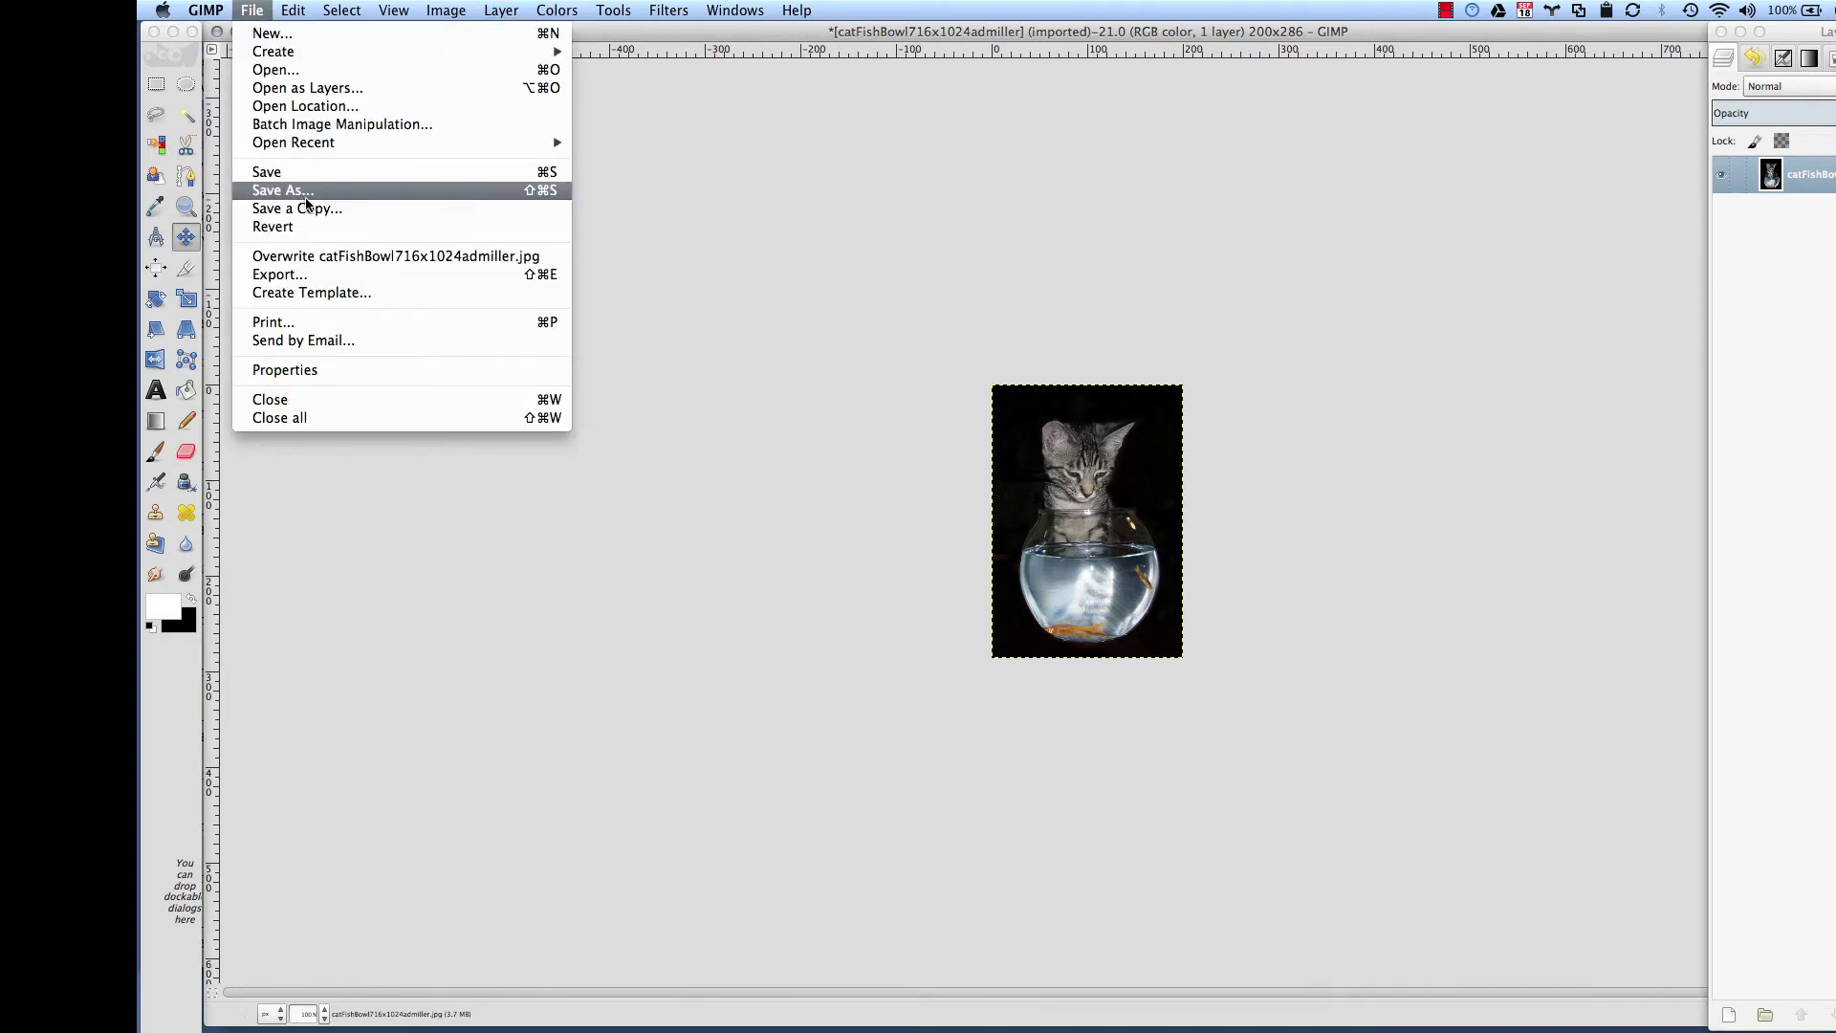
left_click(299, 194)
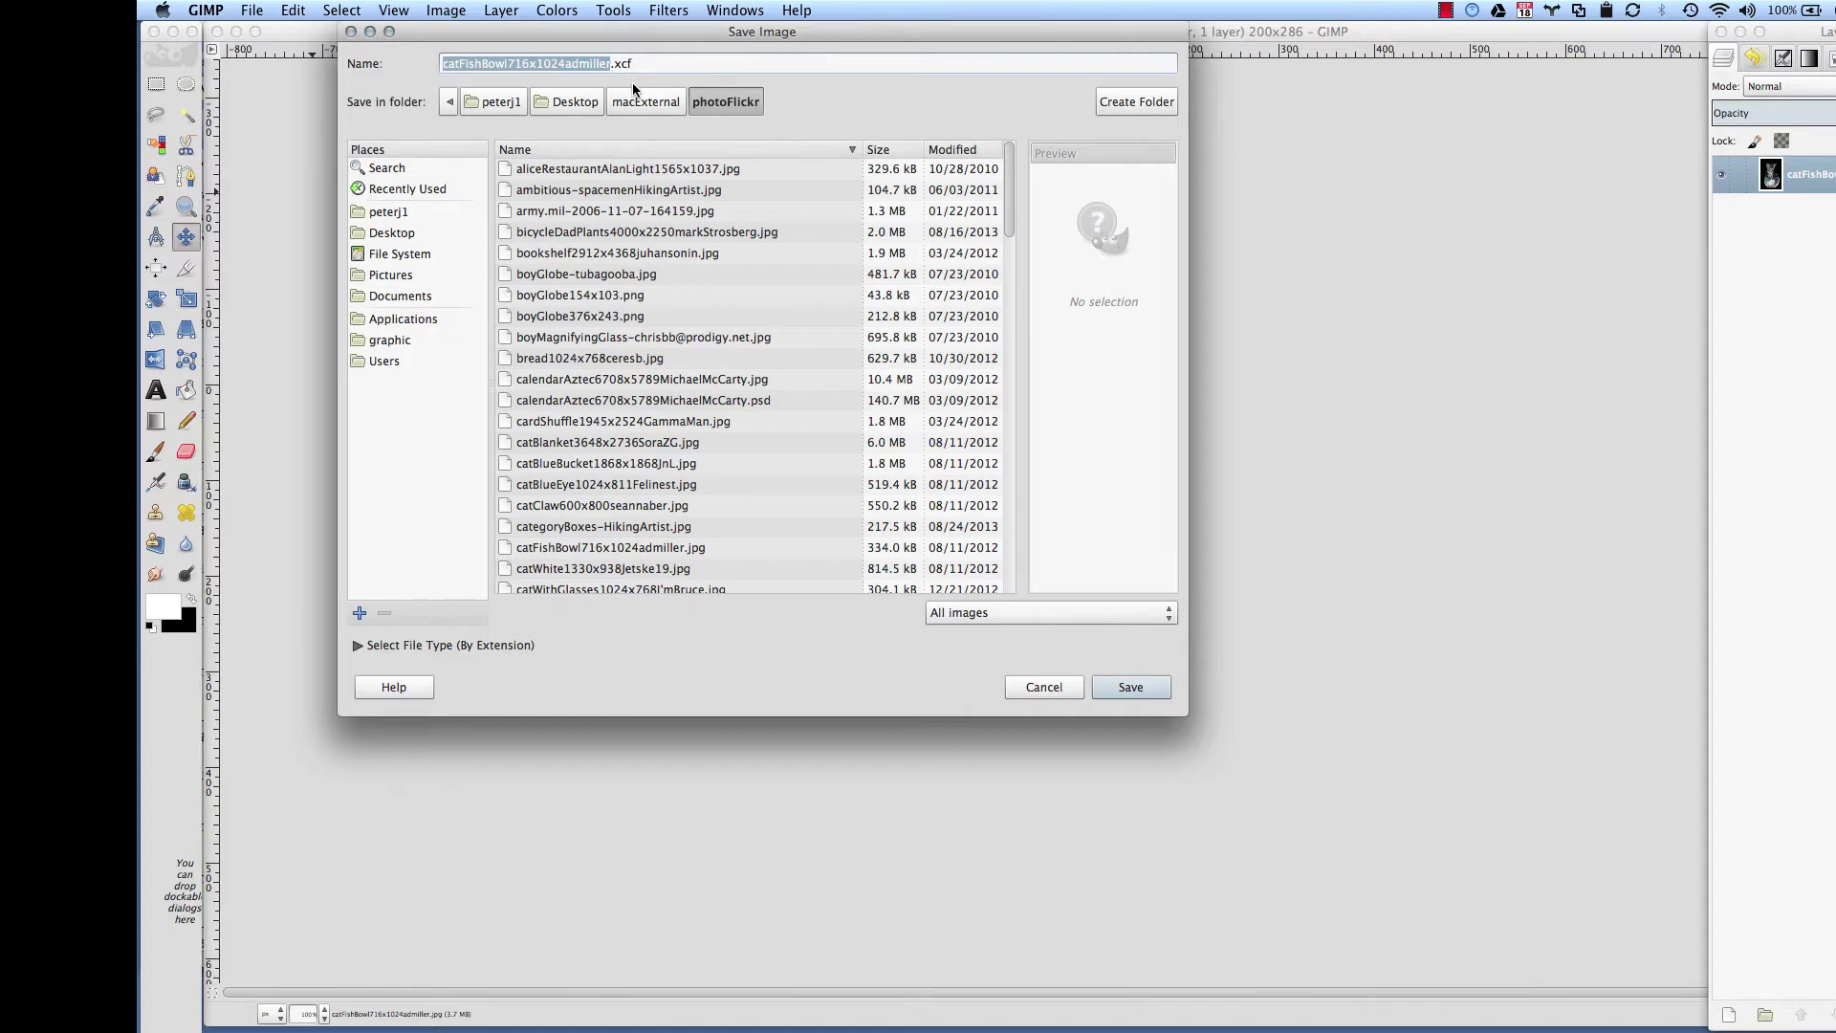
left_click(401, 236)
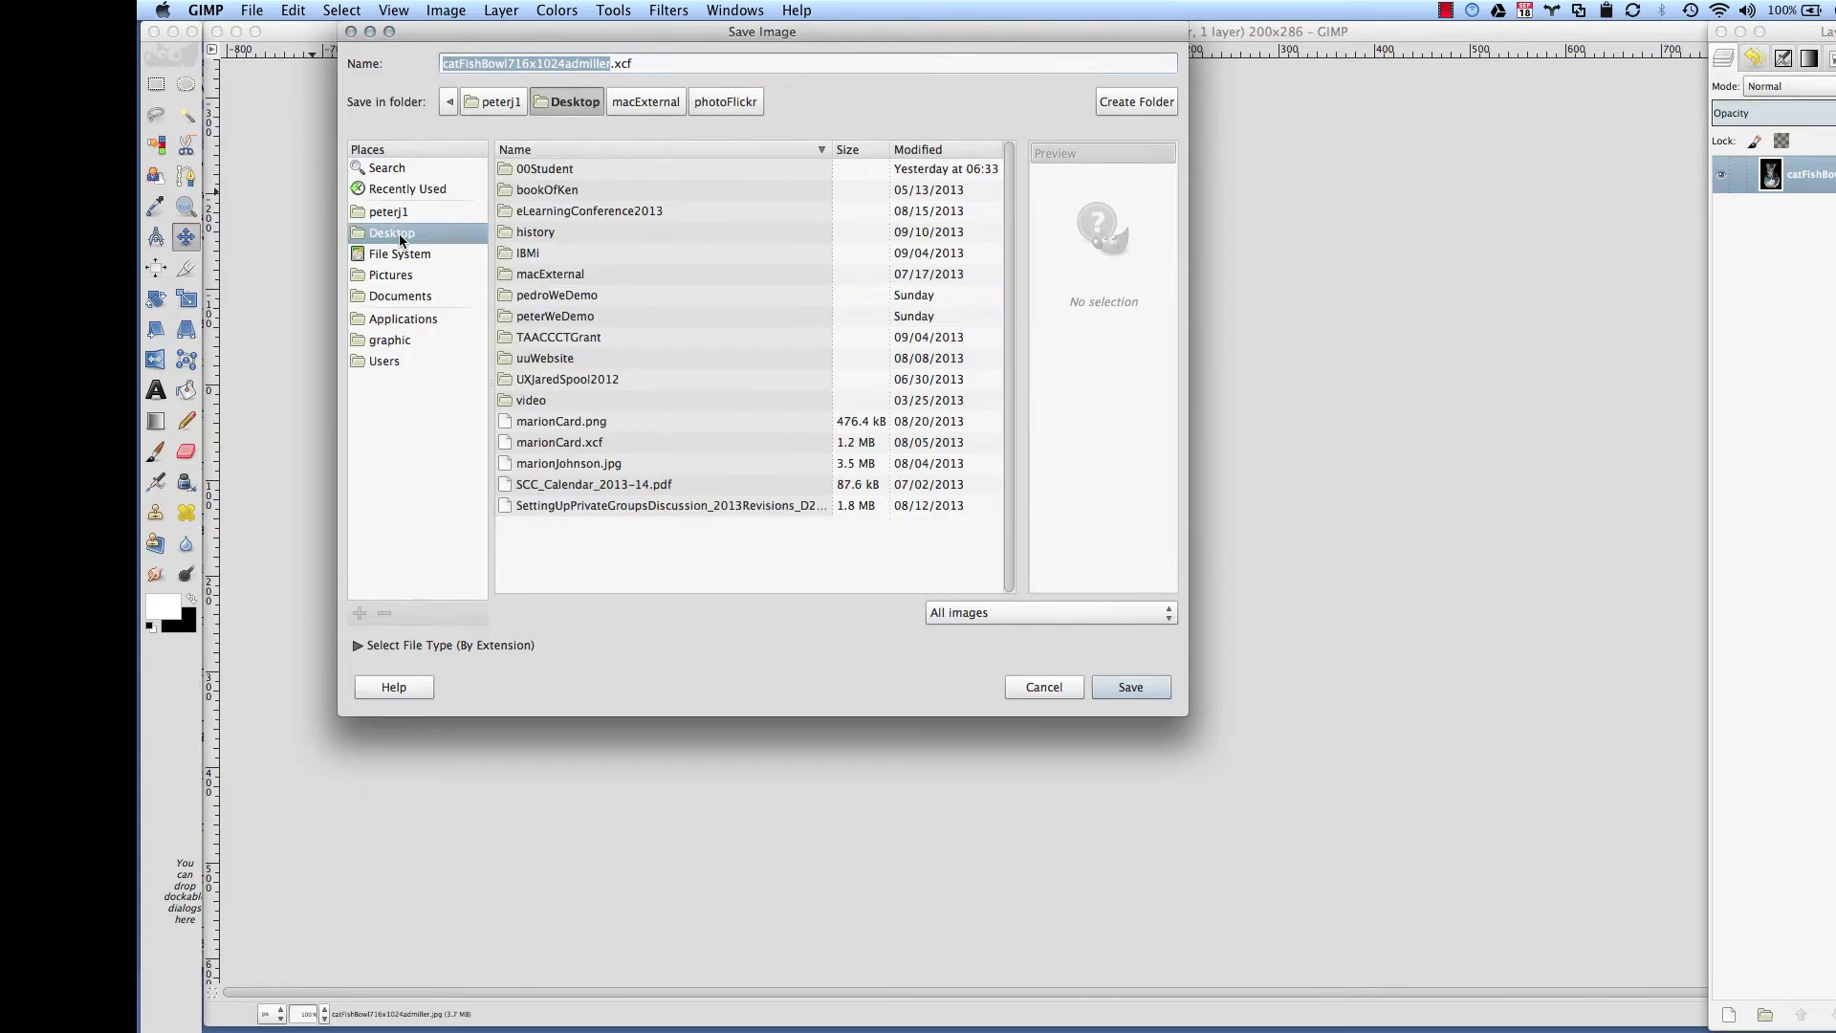
left_click(1131, 688)
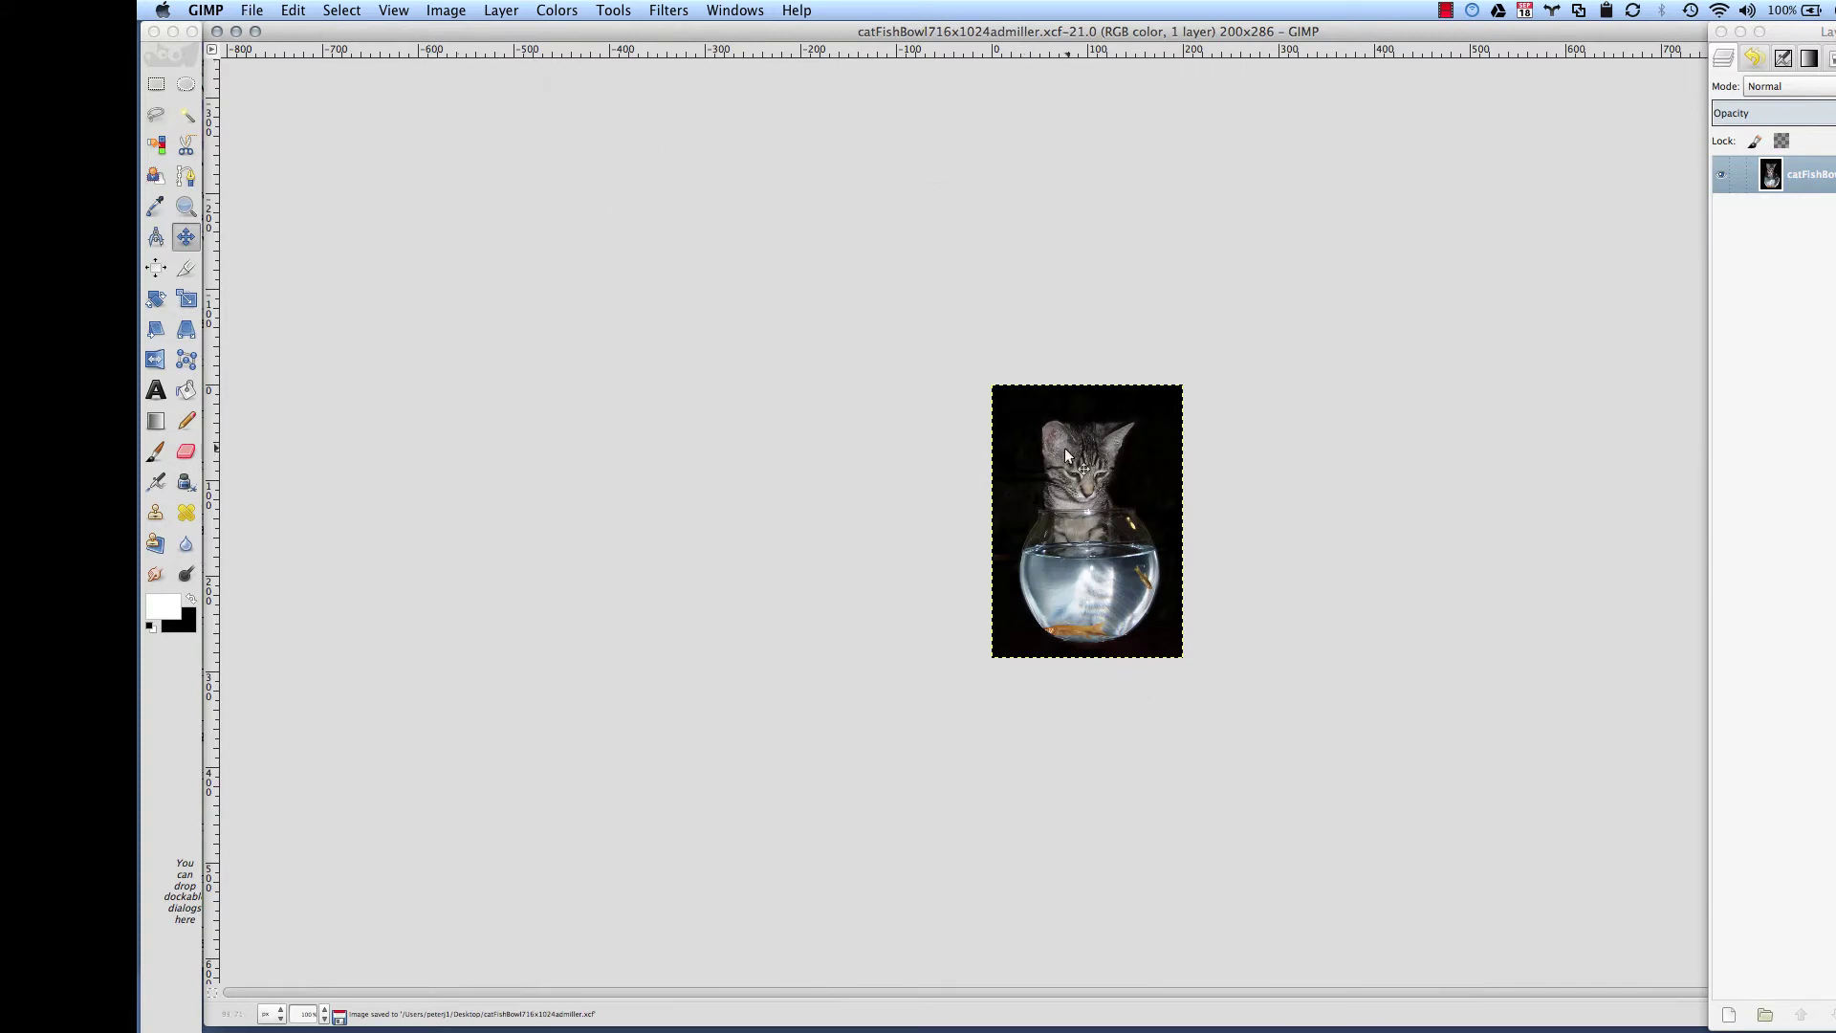
Open Export Image and select the extension of the file name
left_click(251, 12)
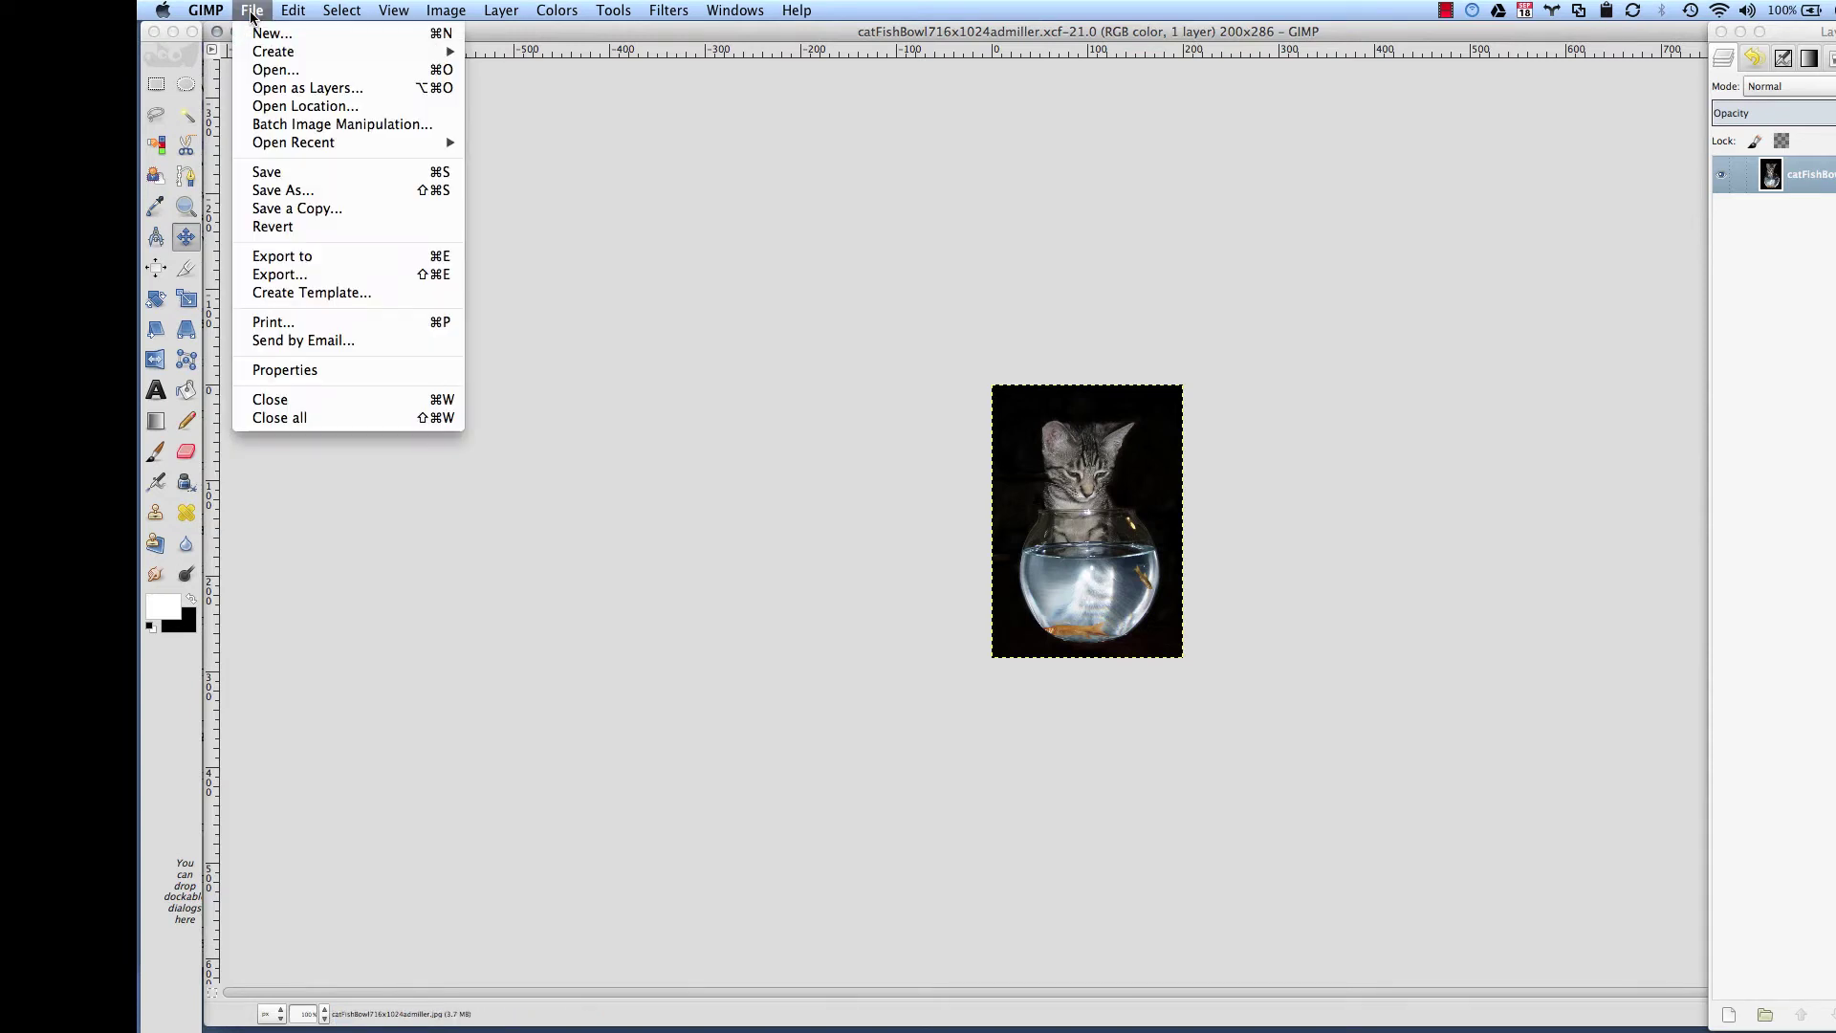
left_click(306, 278)
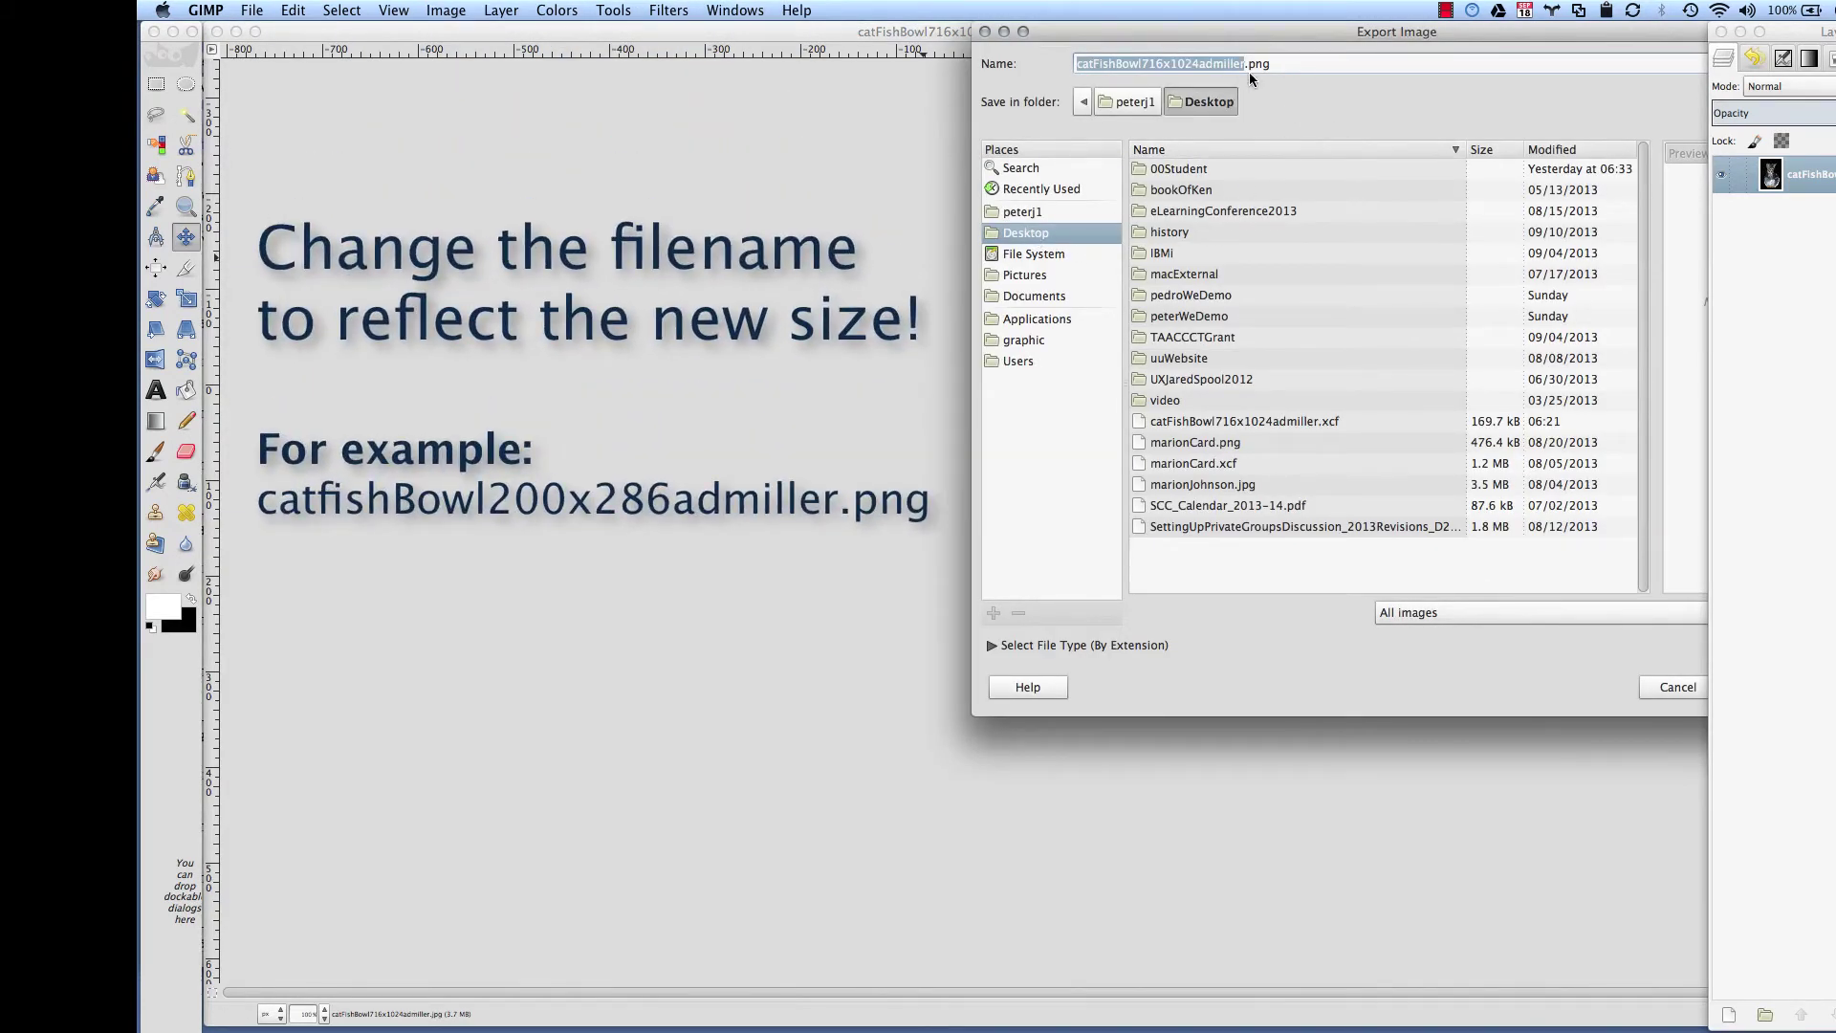
left_click_drag(1273, 63, 1248, 63)
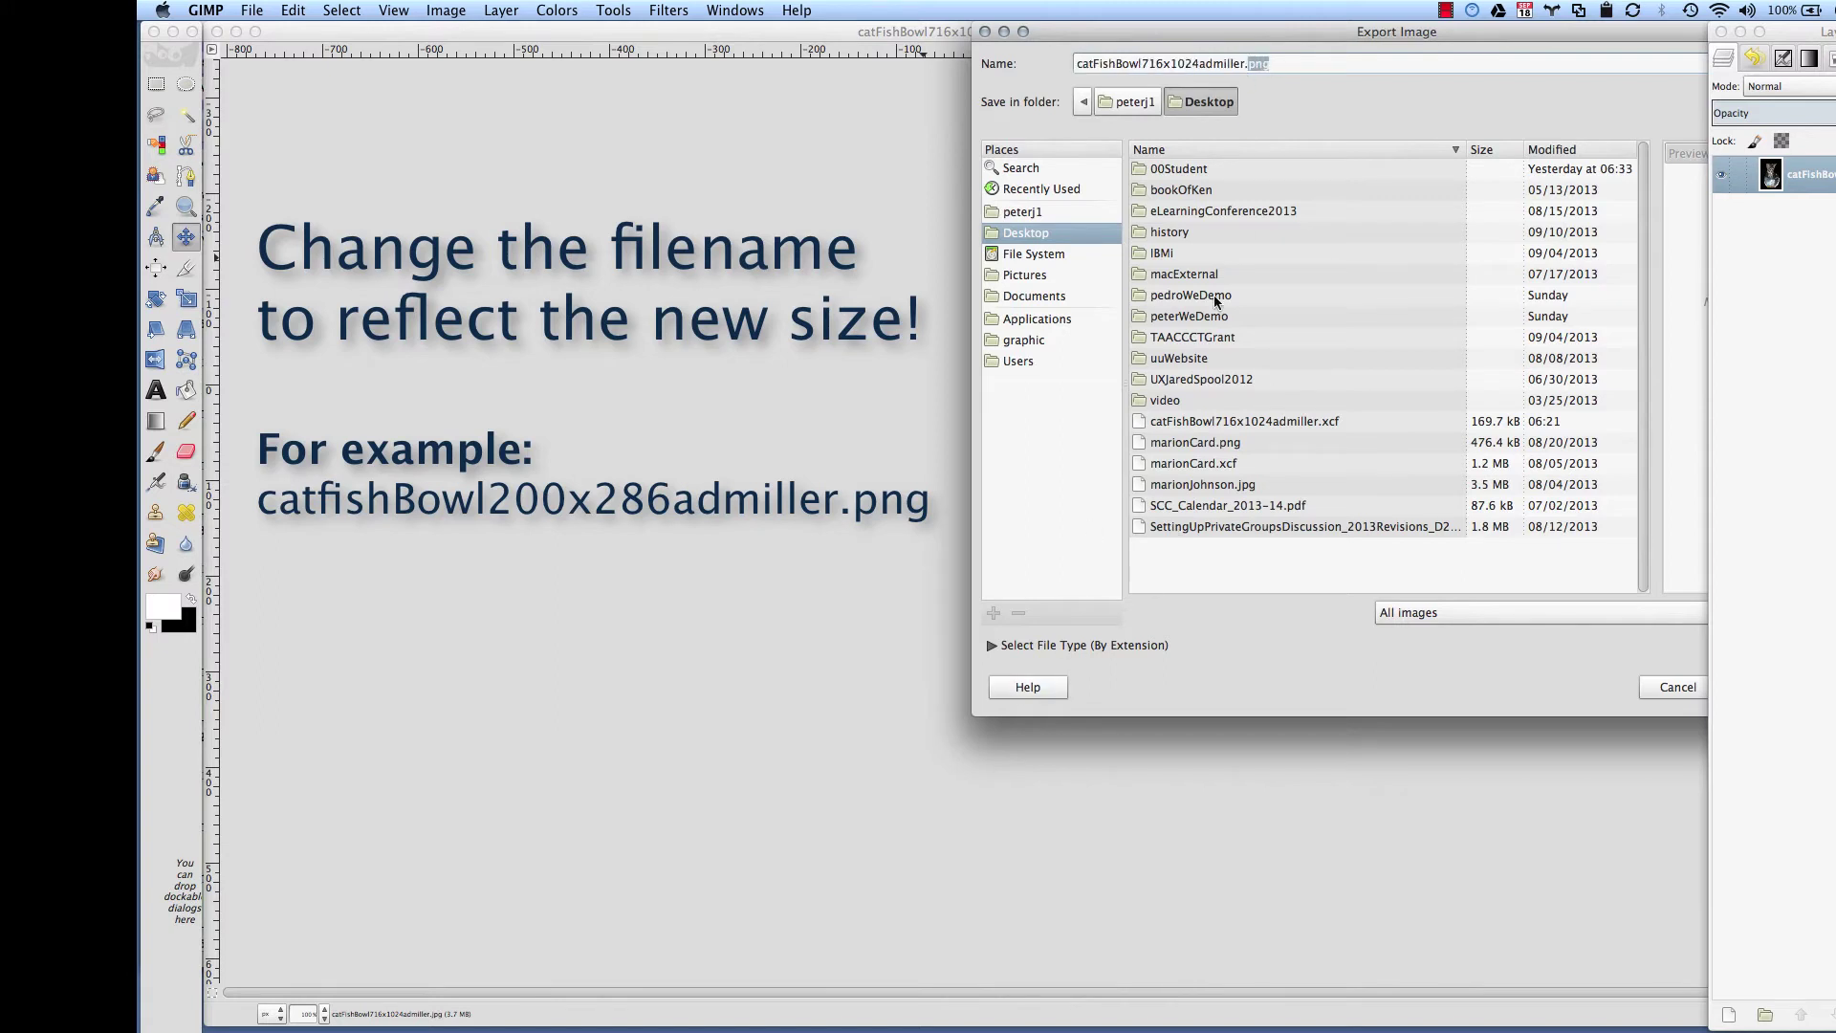
Try JPEG and GIF, then set PNG image as the export file type
left_click(992, 645)
scroll(1038, 555, "down", 5)
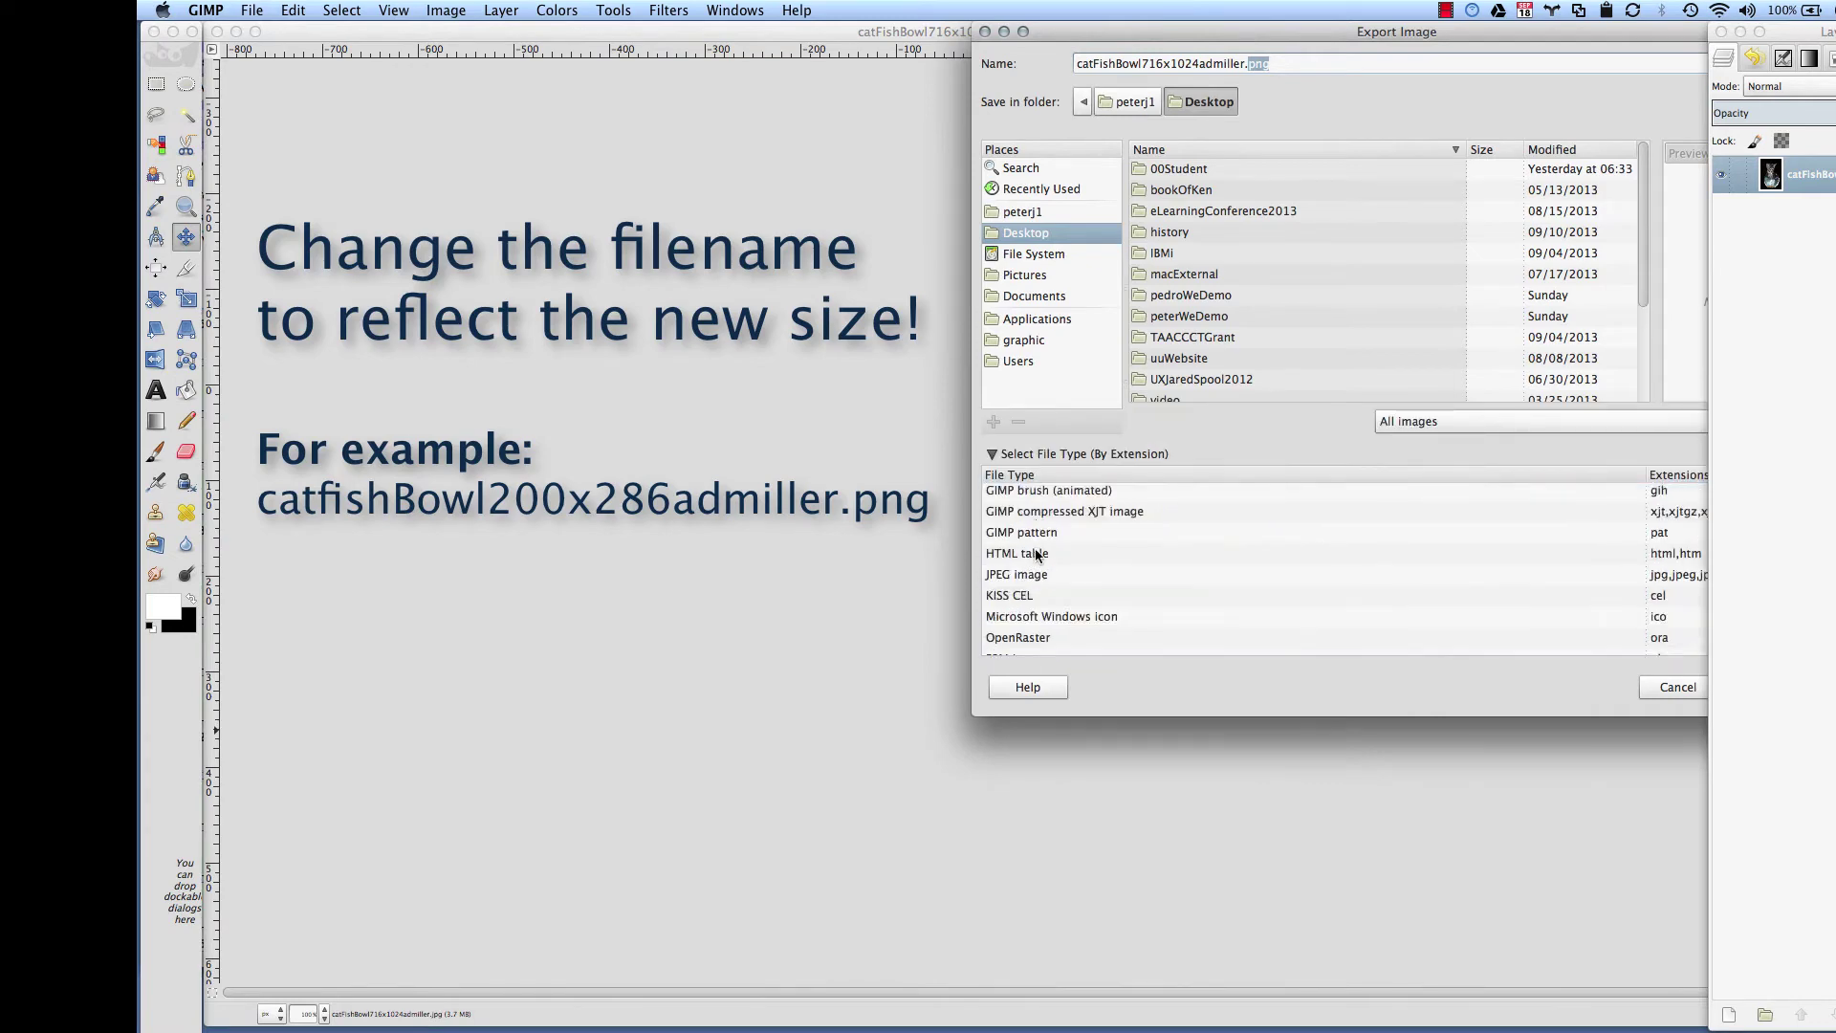
left_click(1029, 544)
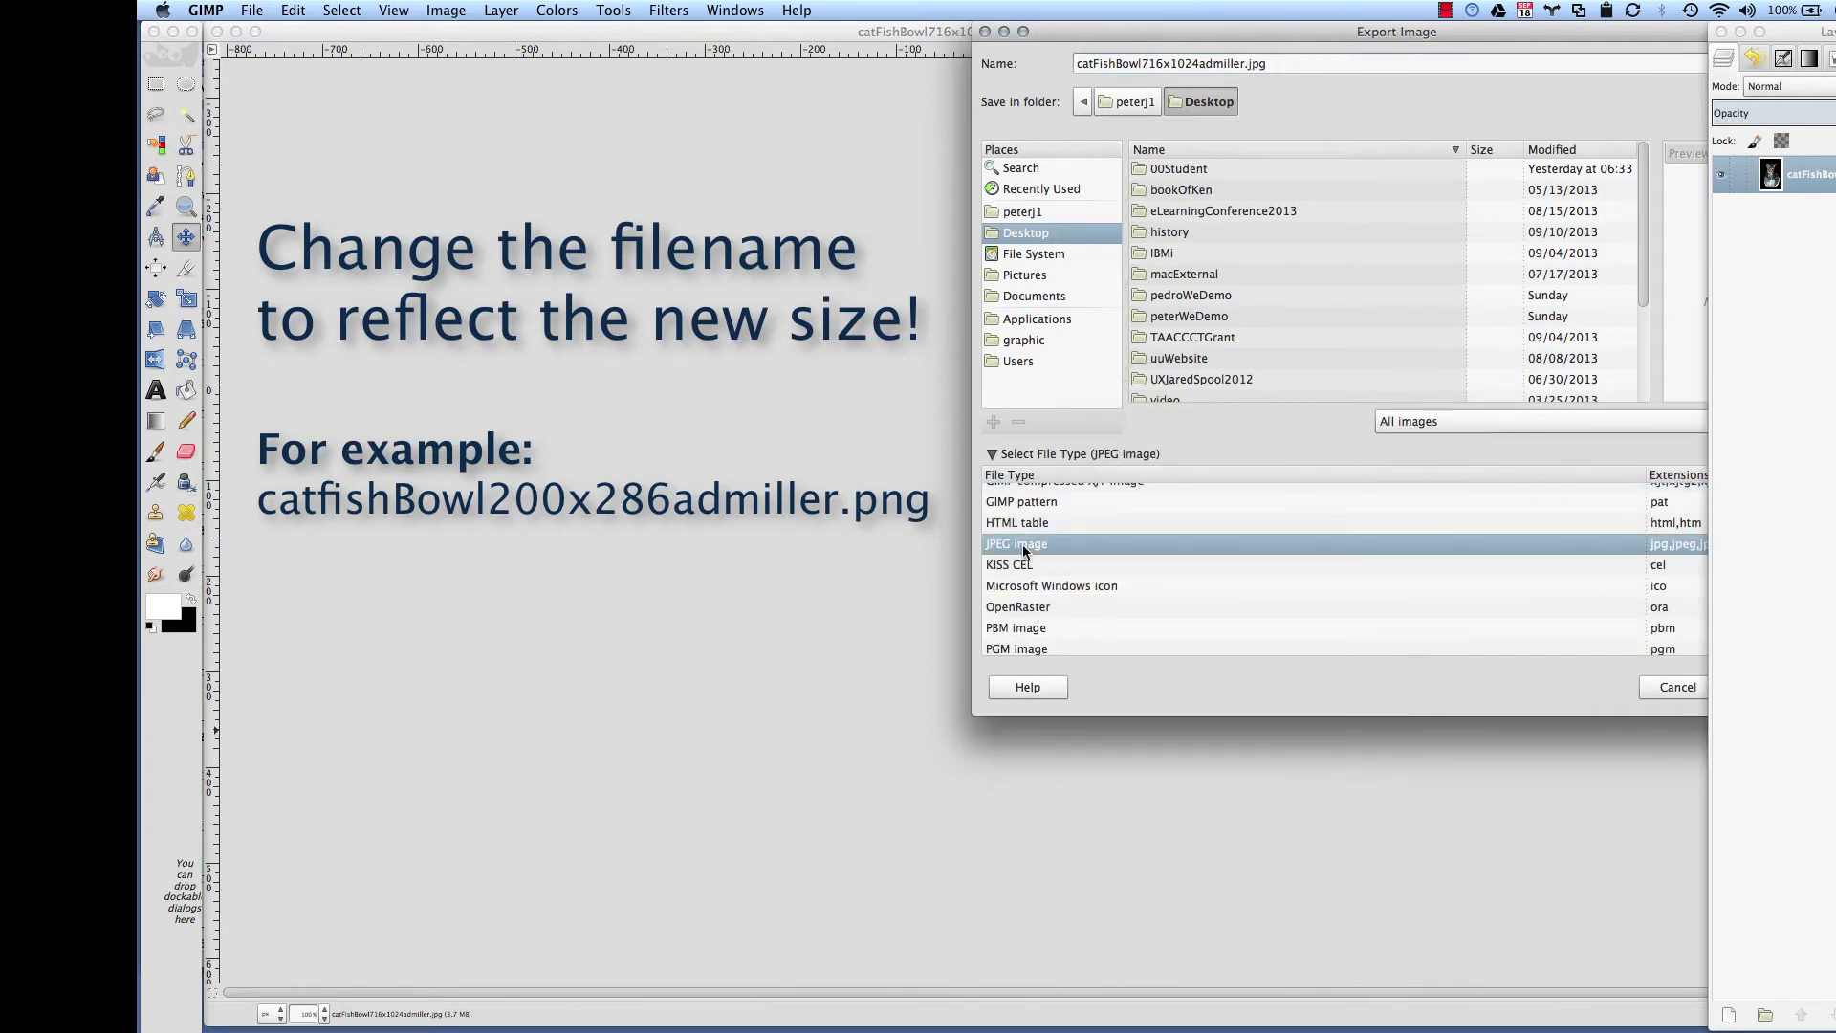
scroll(1047, 540, "down", 1)
scroll(1048, 541, "up", 3)
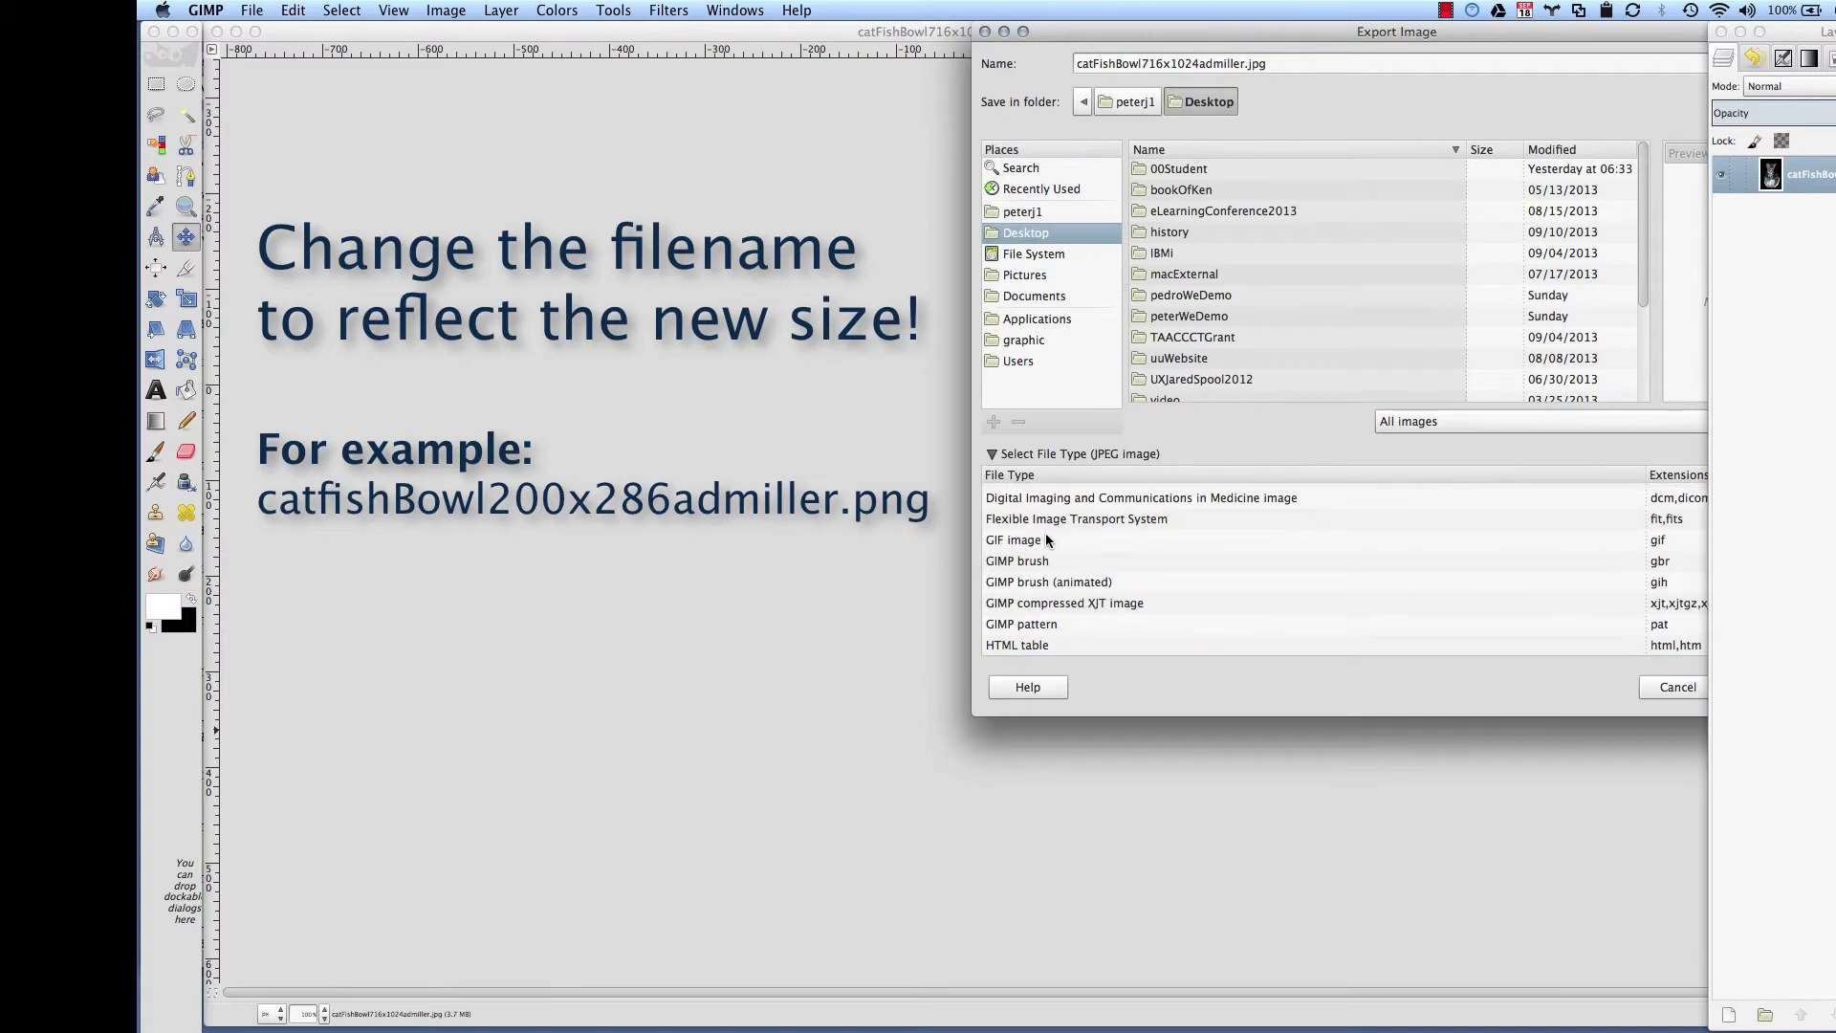
left_click(1024, 547)
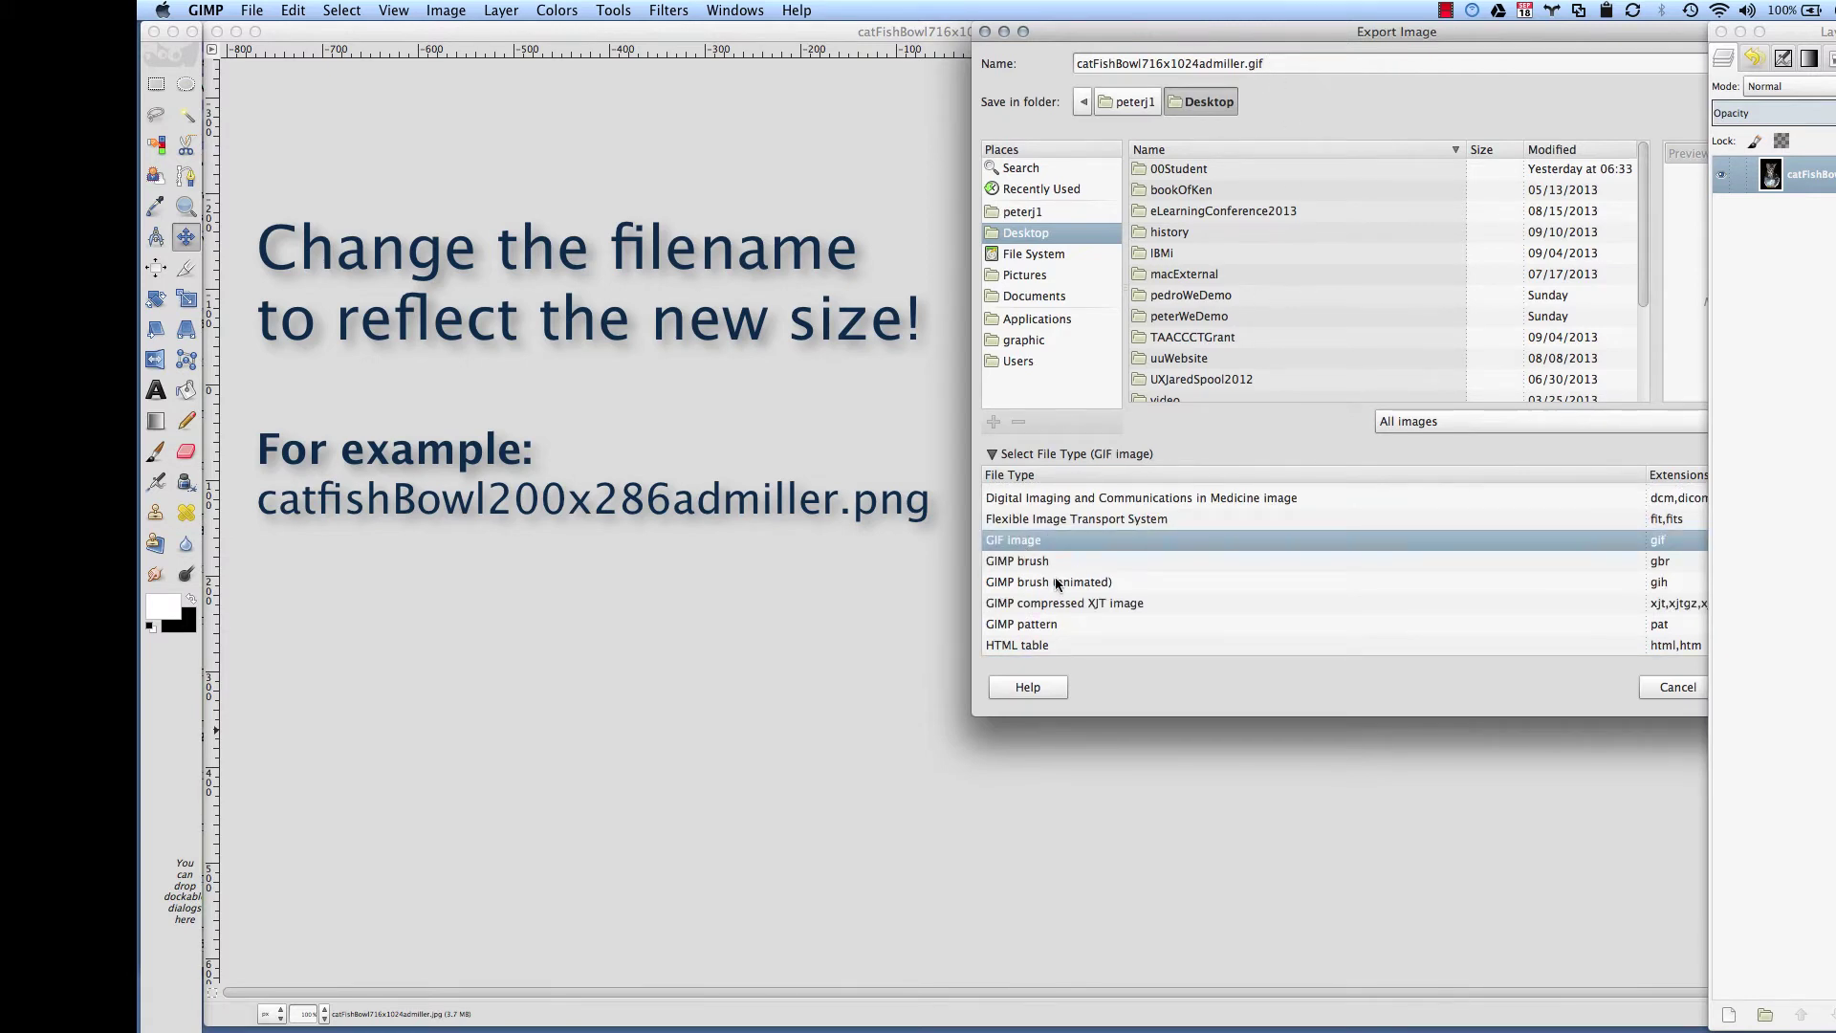
scroll(1057, 583, "down", 3)
scroll(1046, 569, "down", 1)
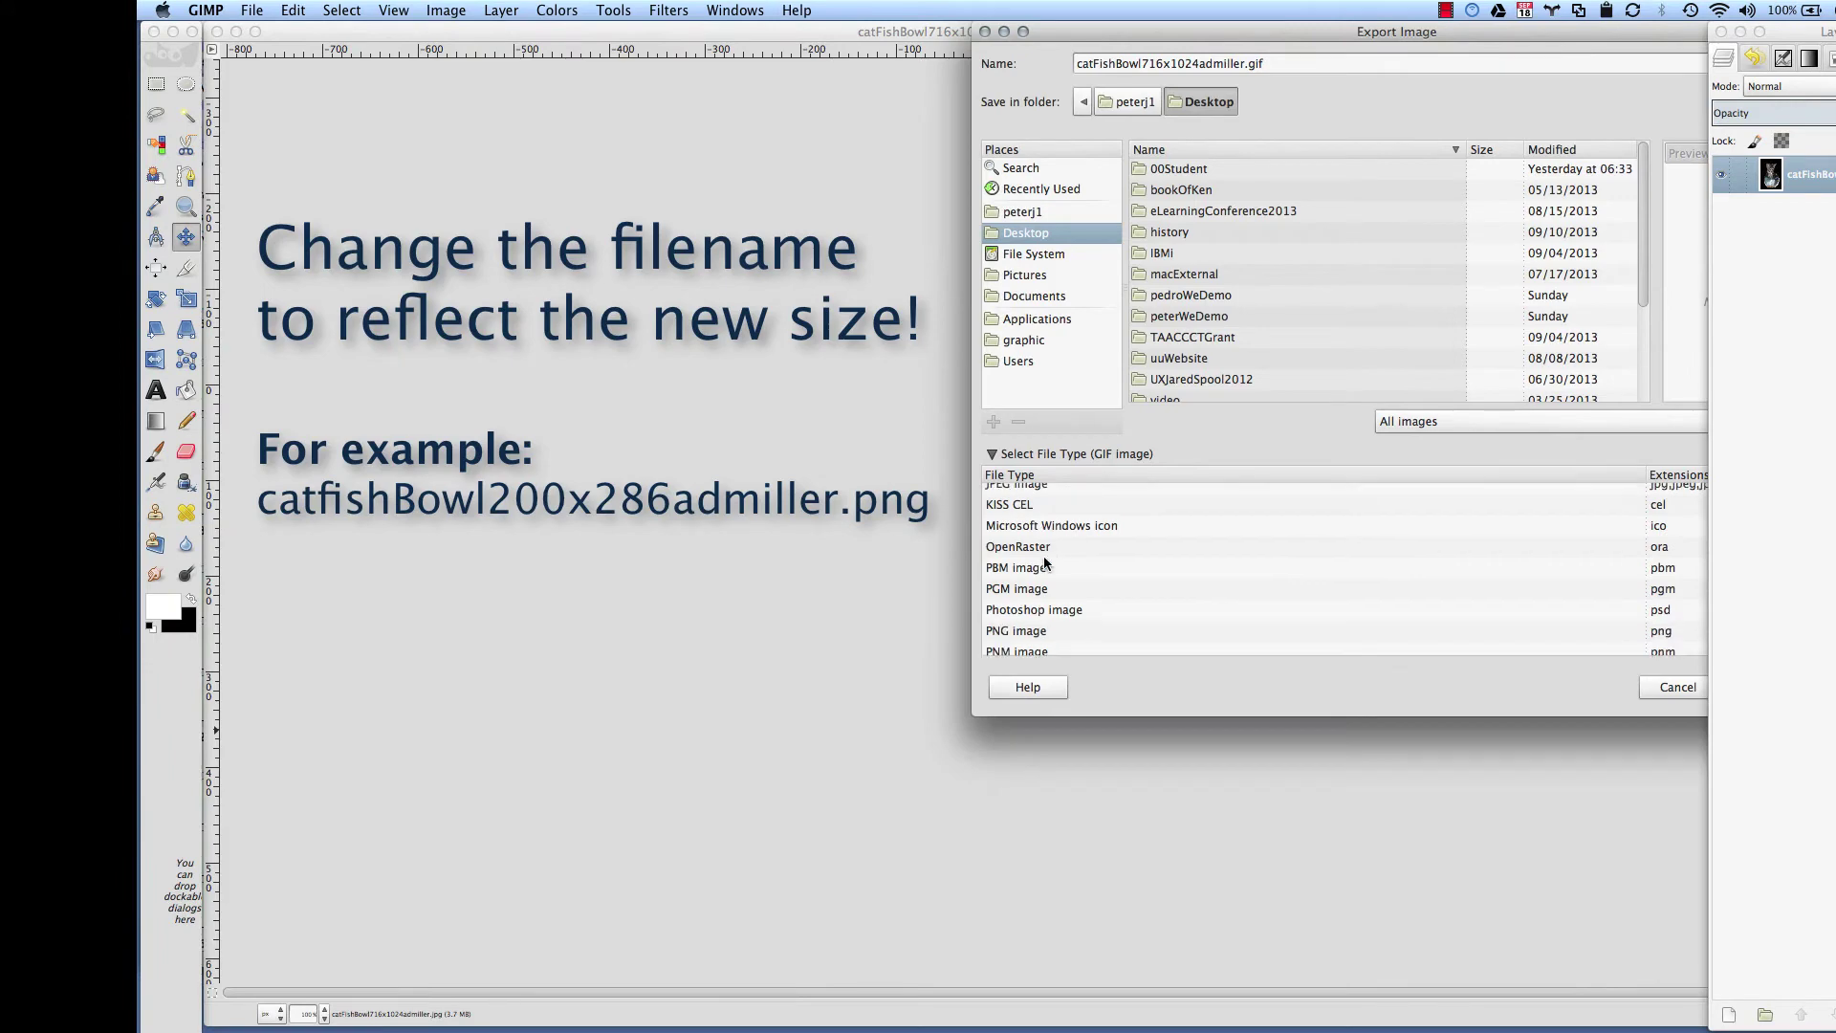
left_click(1022, 632)
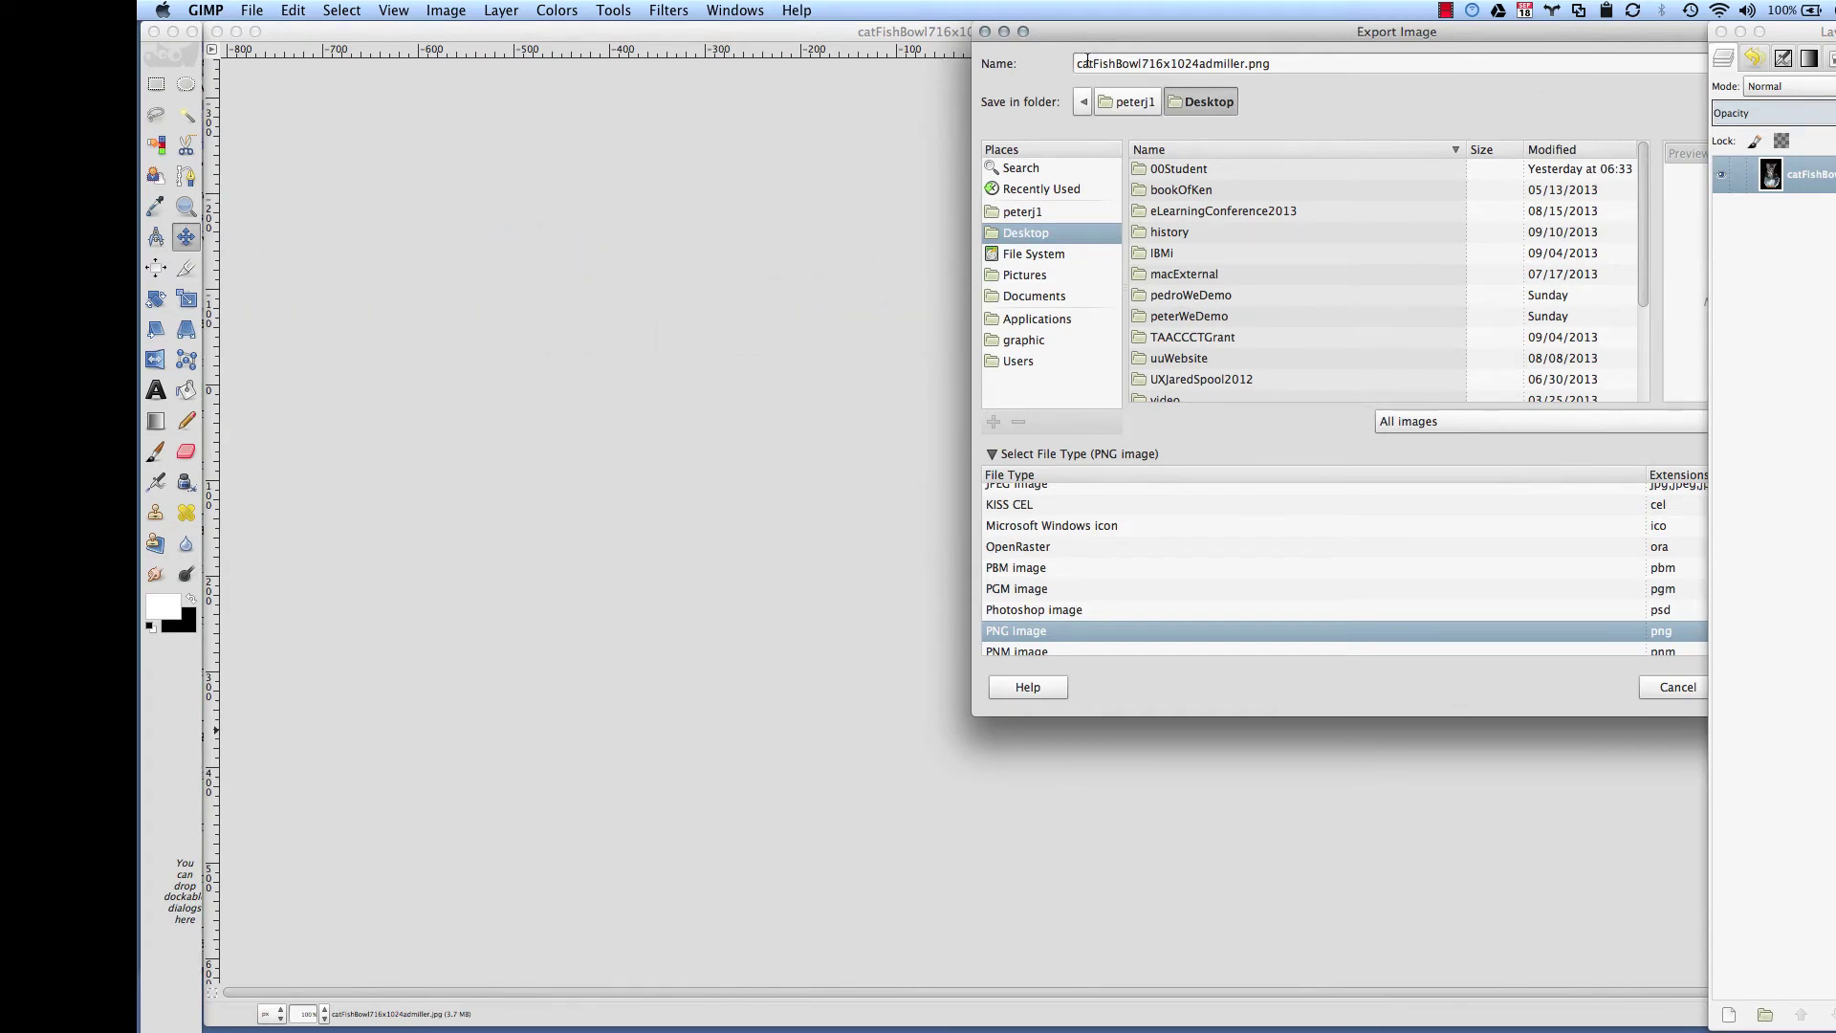
left_click_drag(1279, 31, 711, 41)
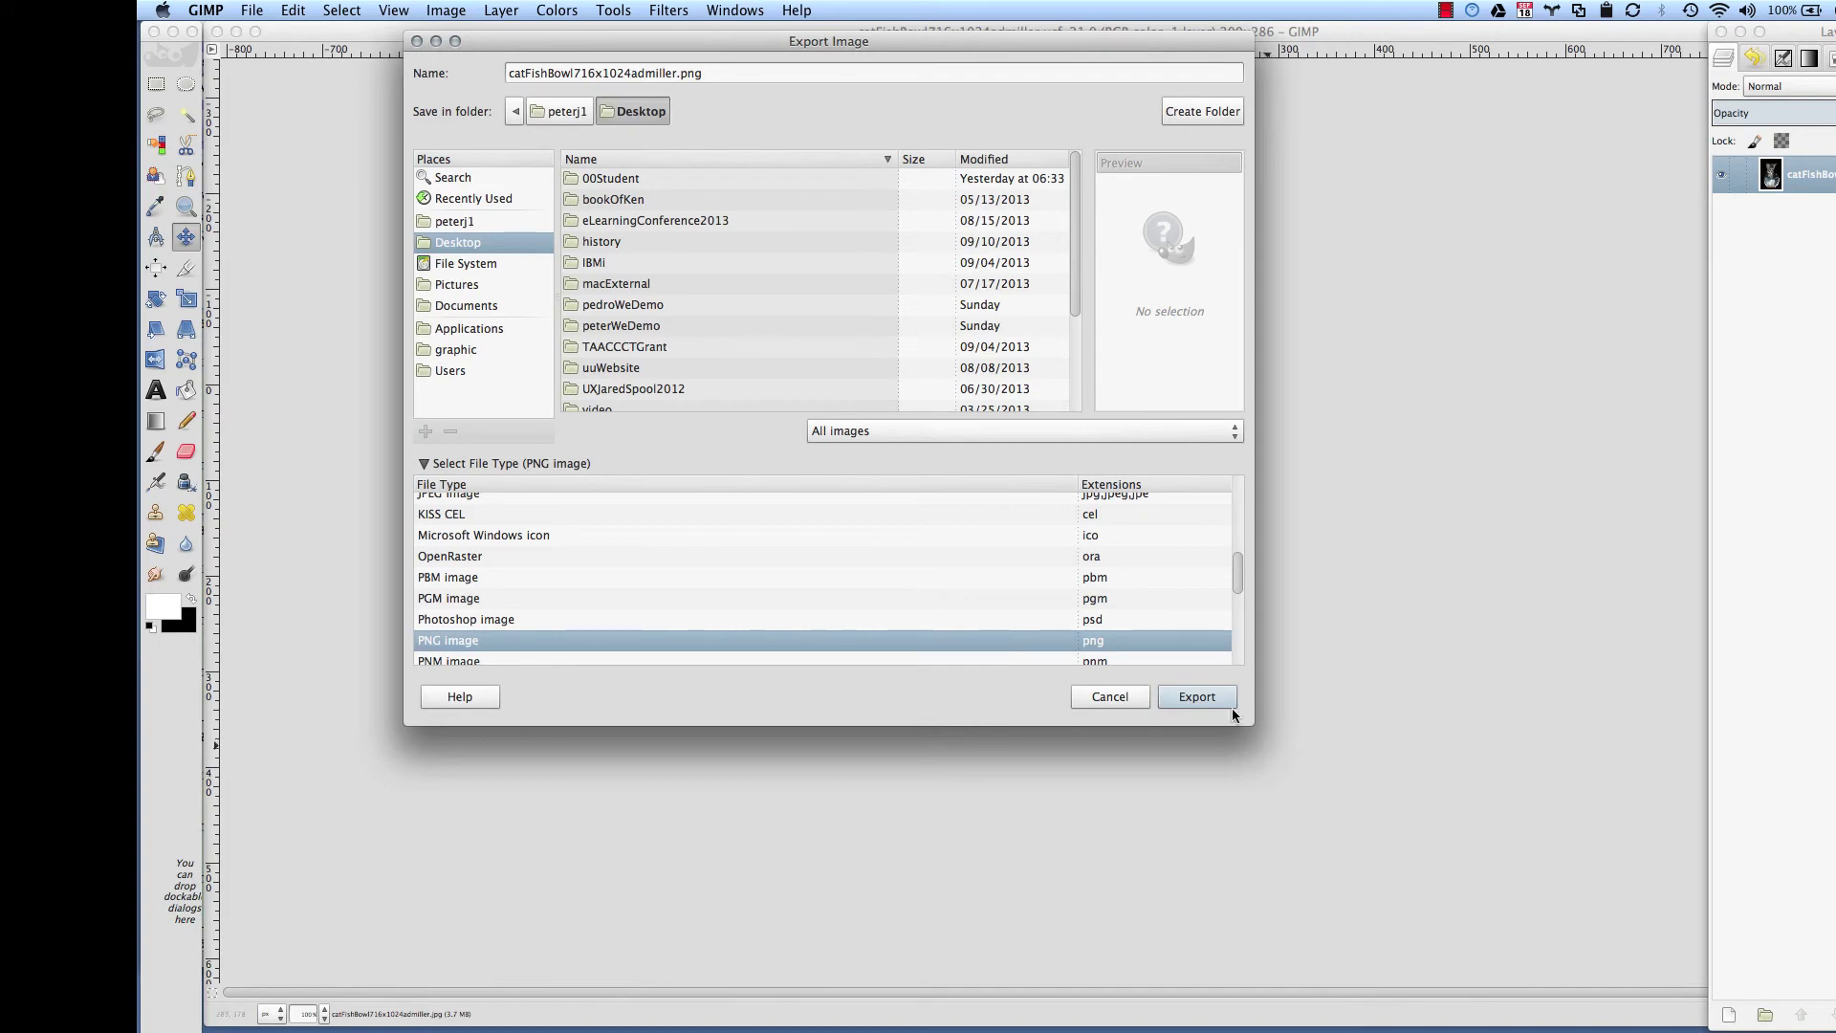
Export catFishBowl716x1024admiller.png to the Desktop with the default PNG options
left_click(1198, 696)
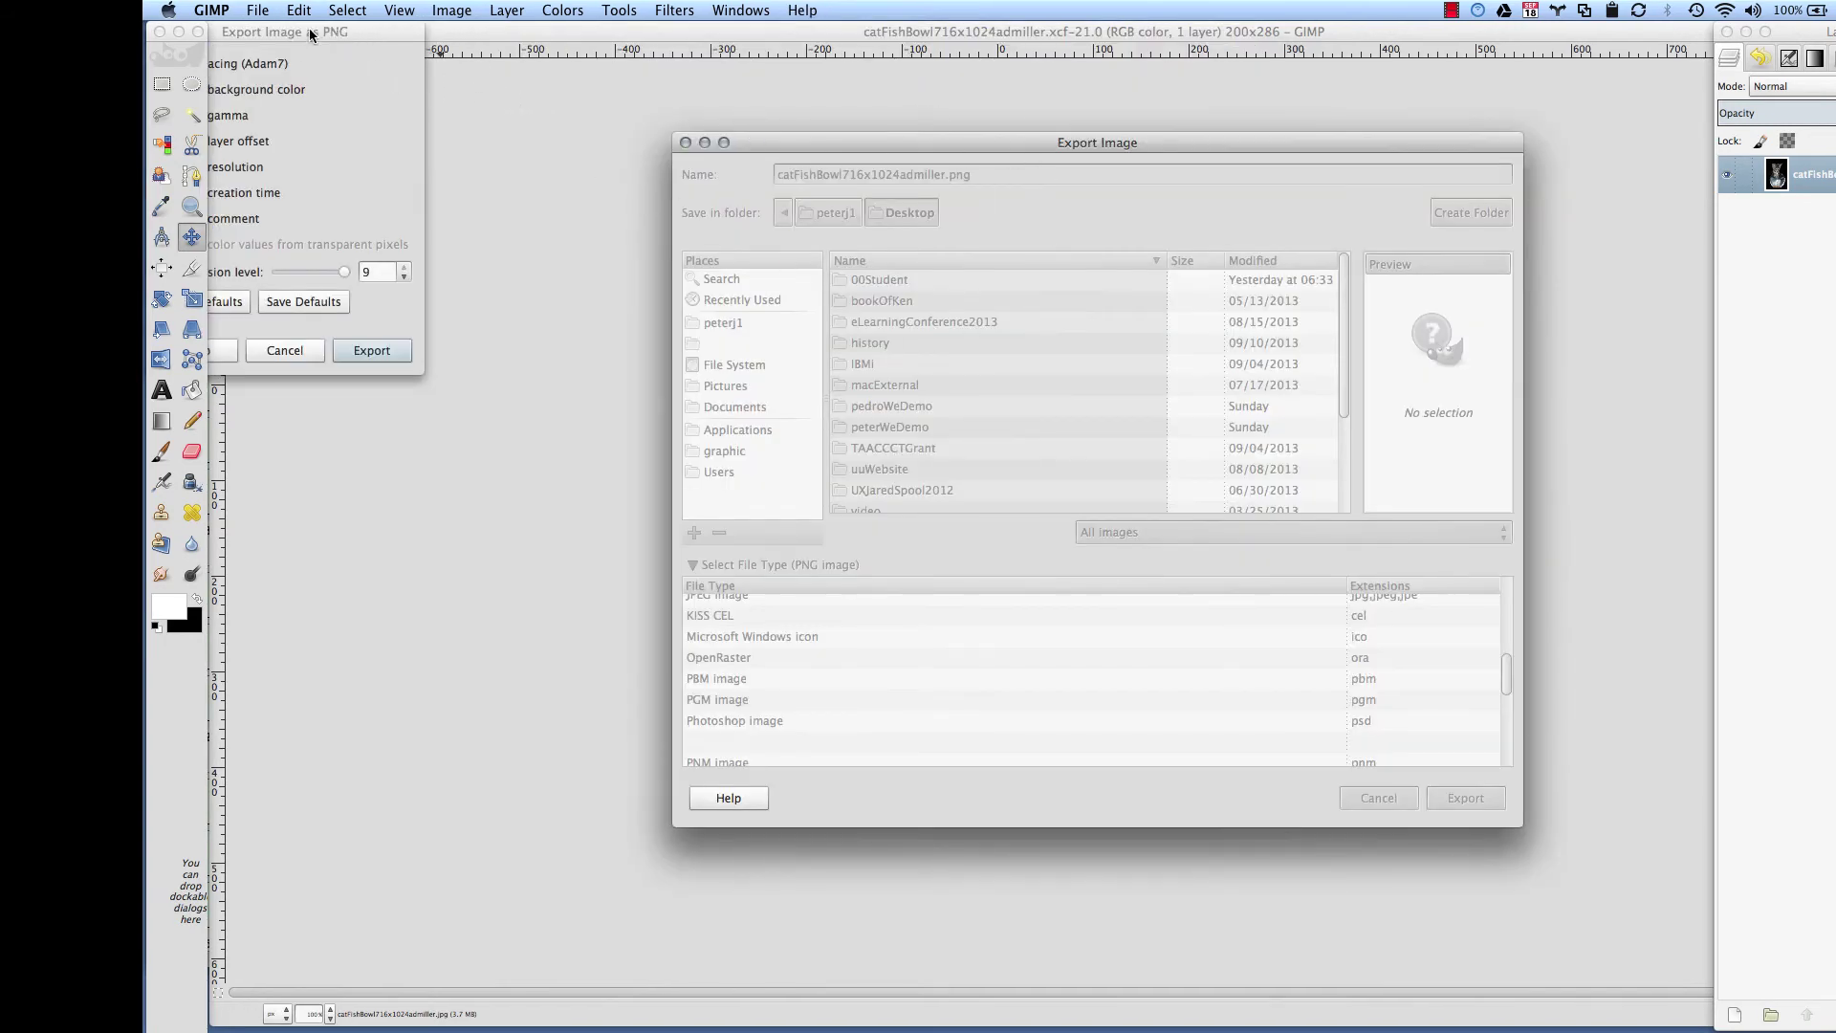
left_click_drag(320, 33, 474, 84)
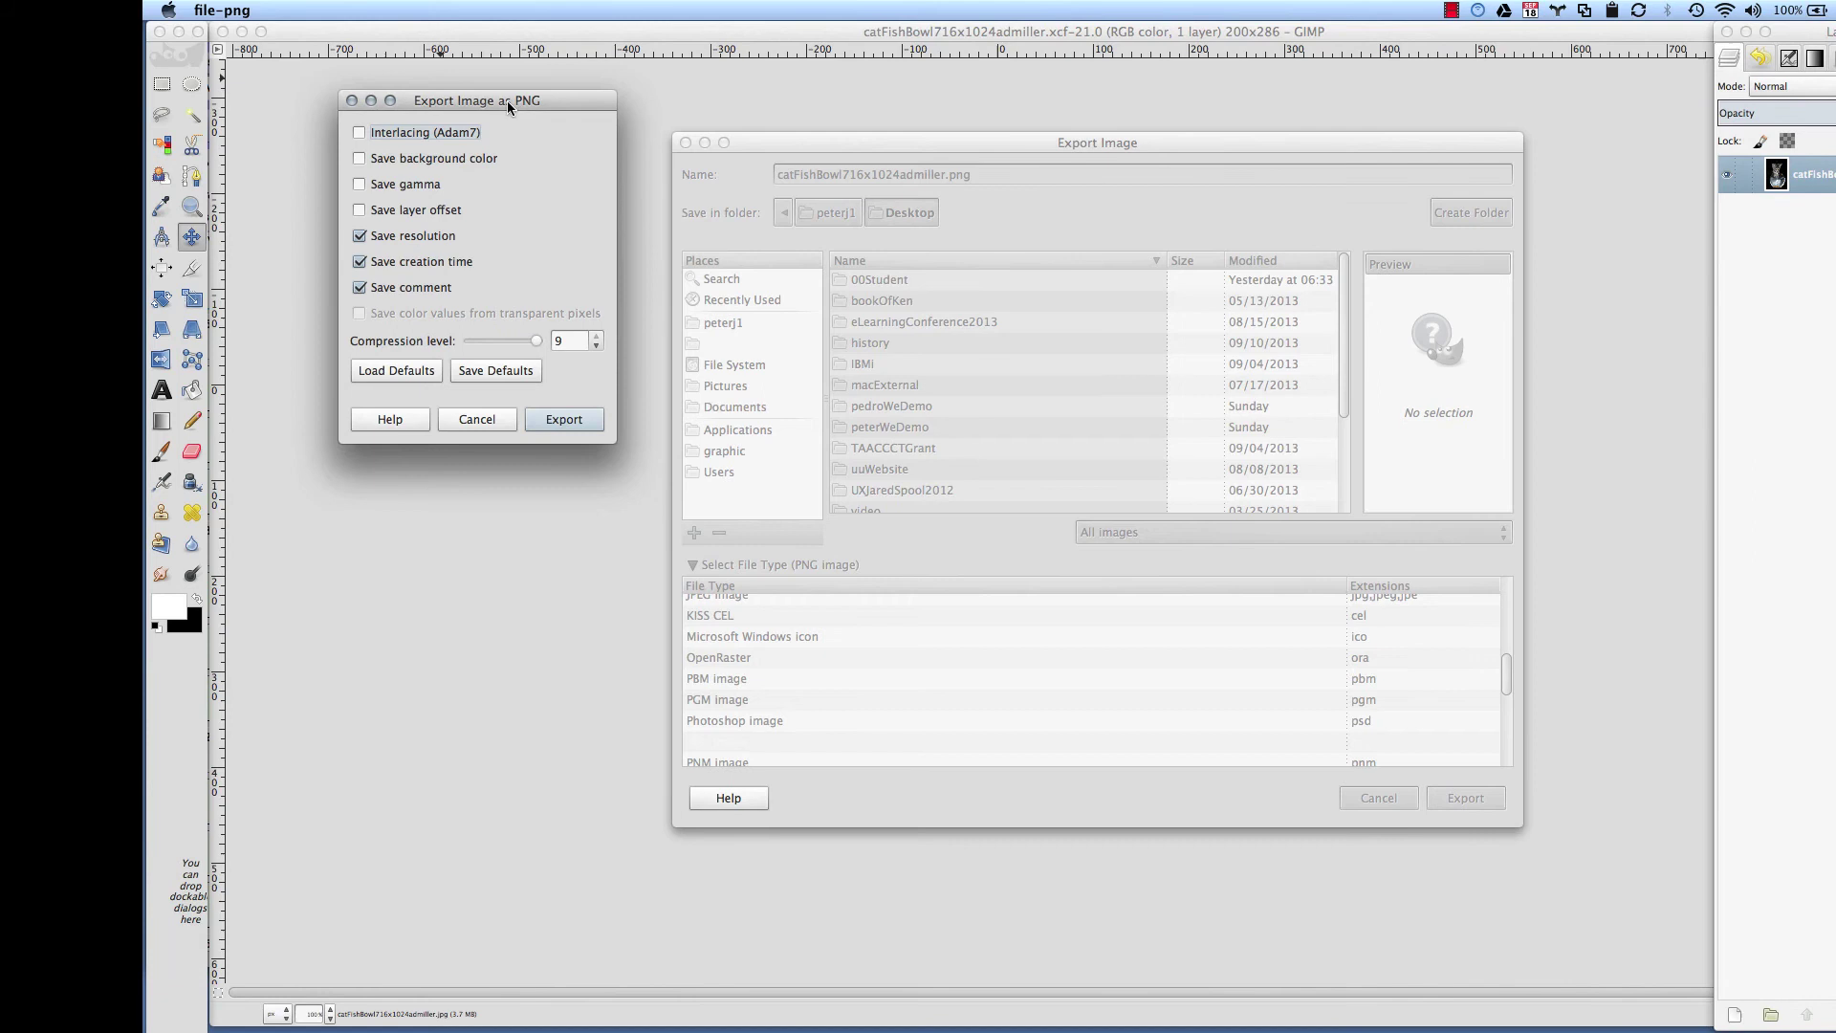
left_click_drag(513, 101, 534, 266)
left_click(604, 595)
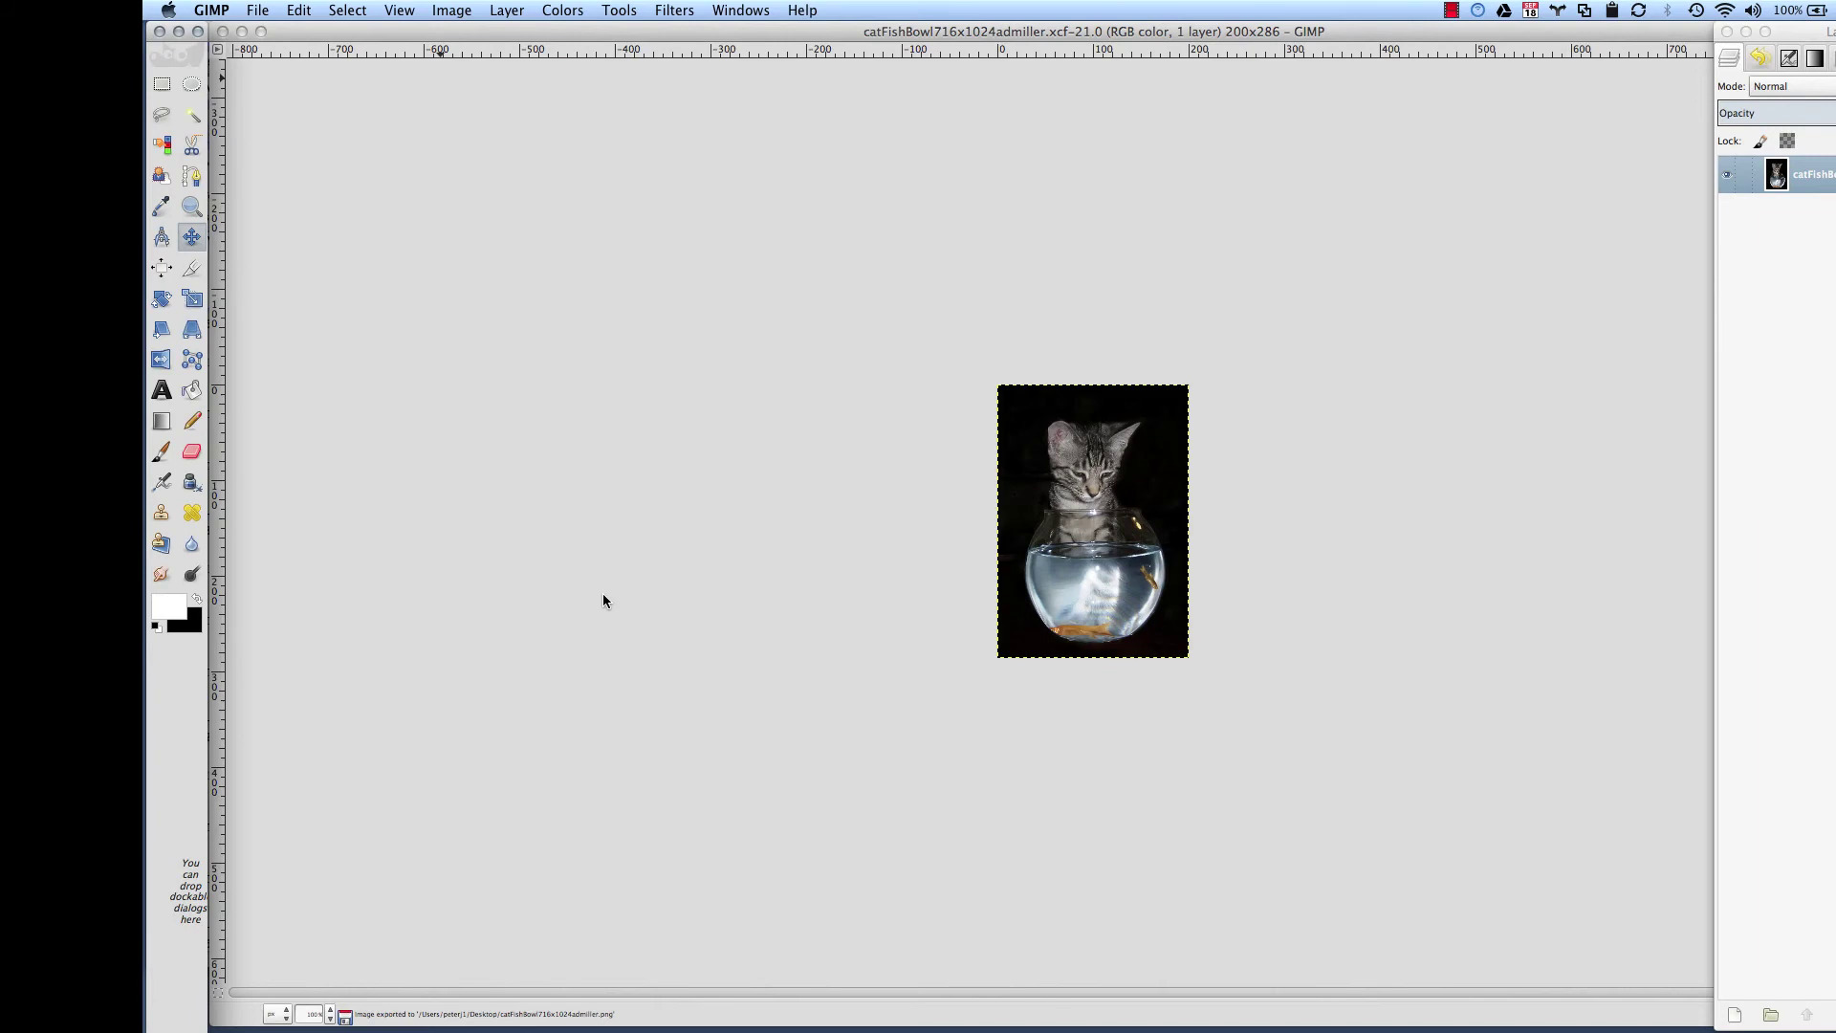
Switch to Finder and show the Desktop folder with full file names visible
key("super+Tab")
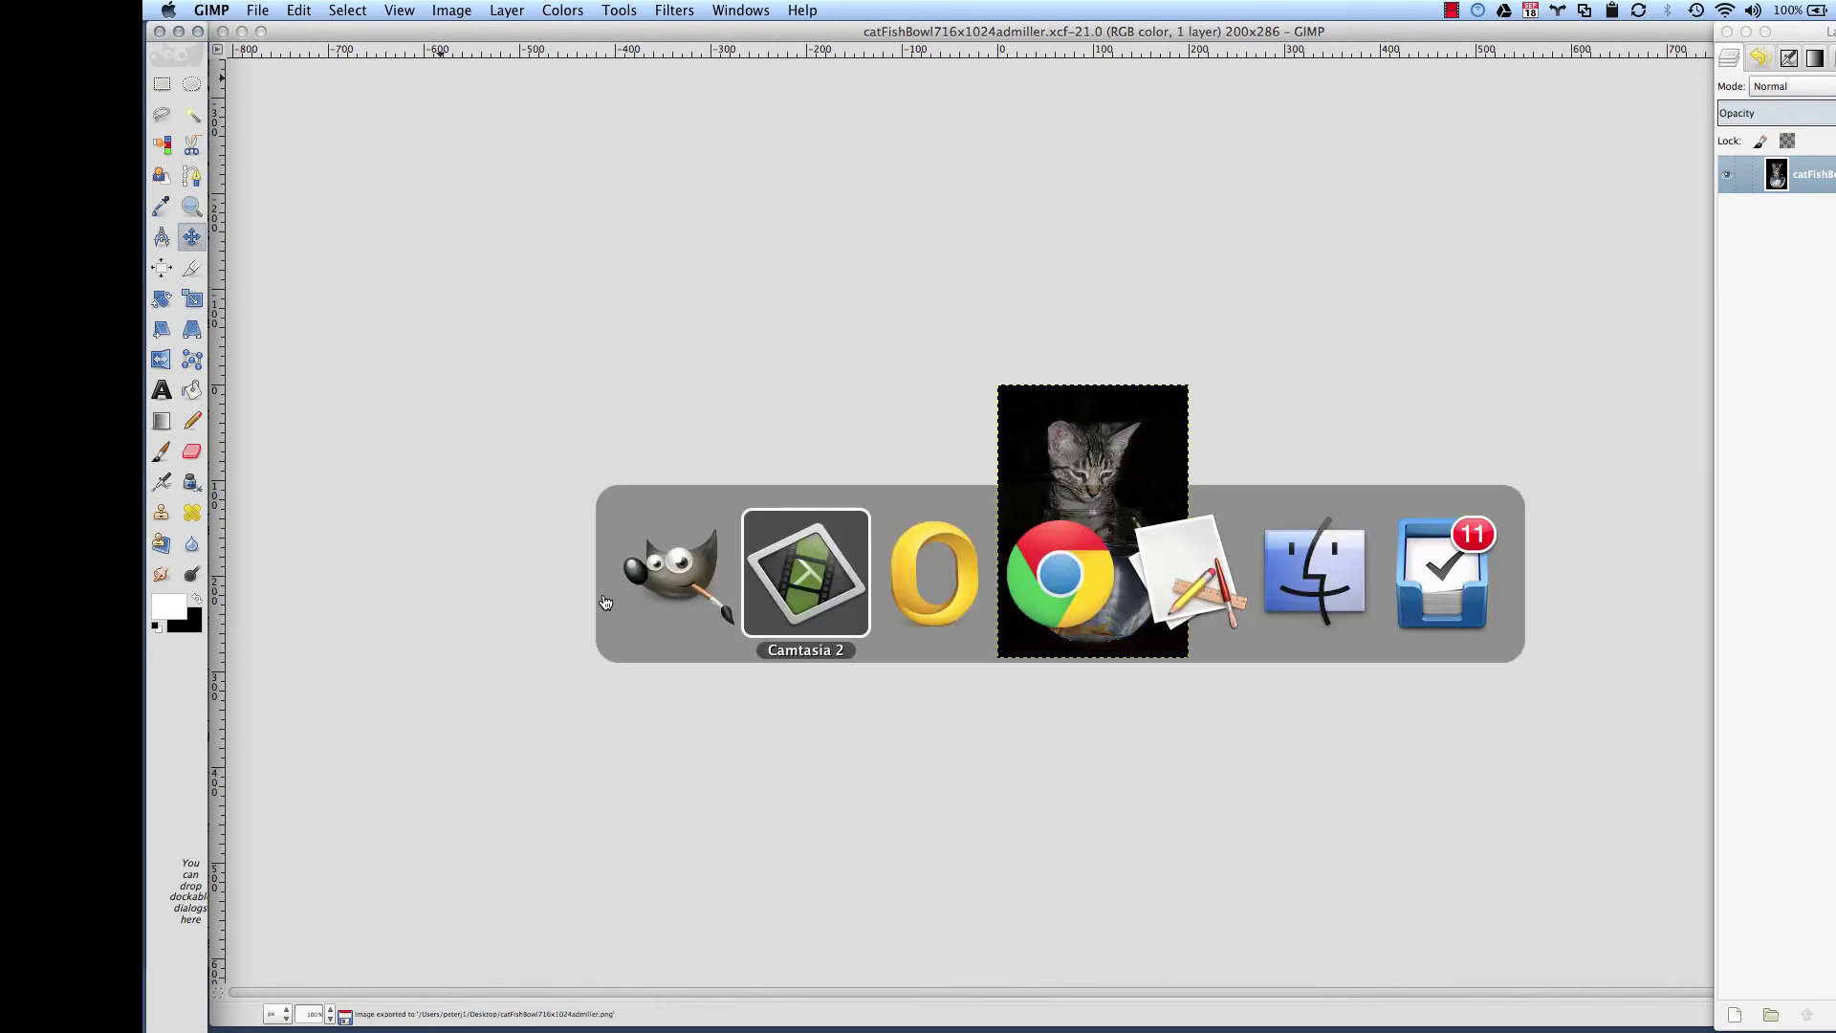
key("super+Tab")
key("super+Tab")
key("super+Tab")
key("super+Tab")
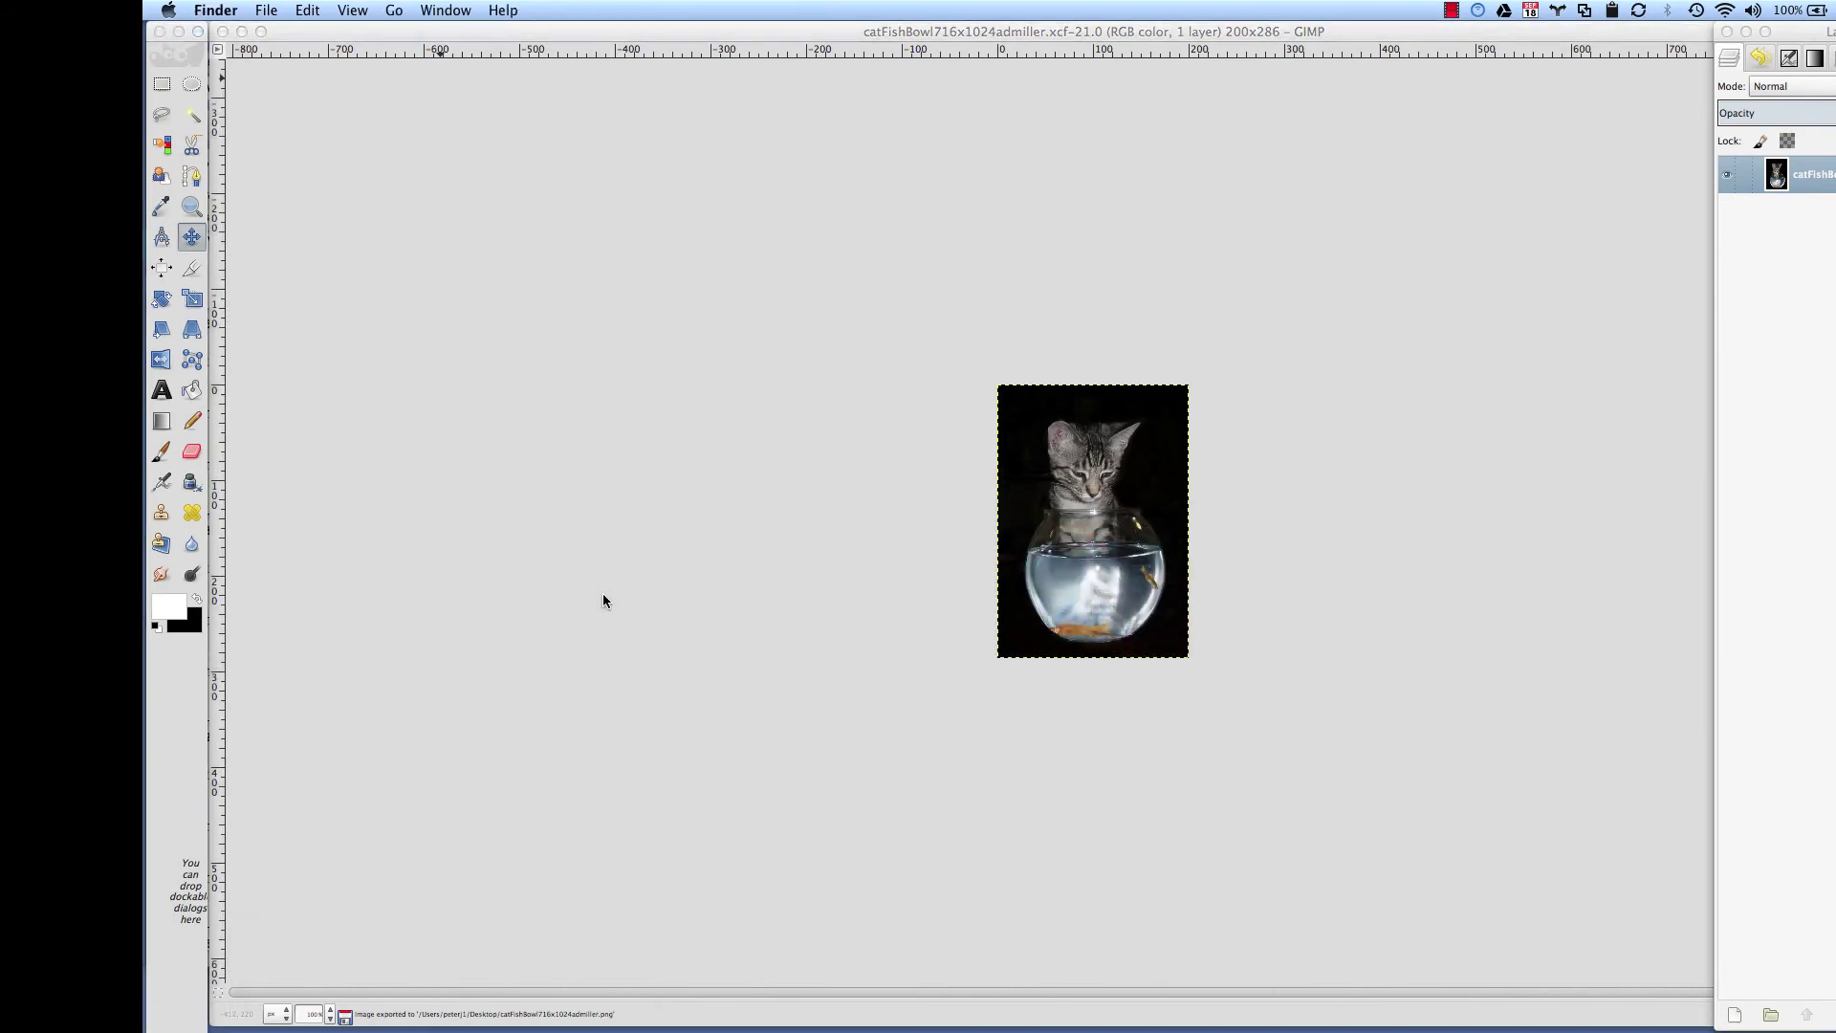
key("super+n")
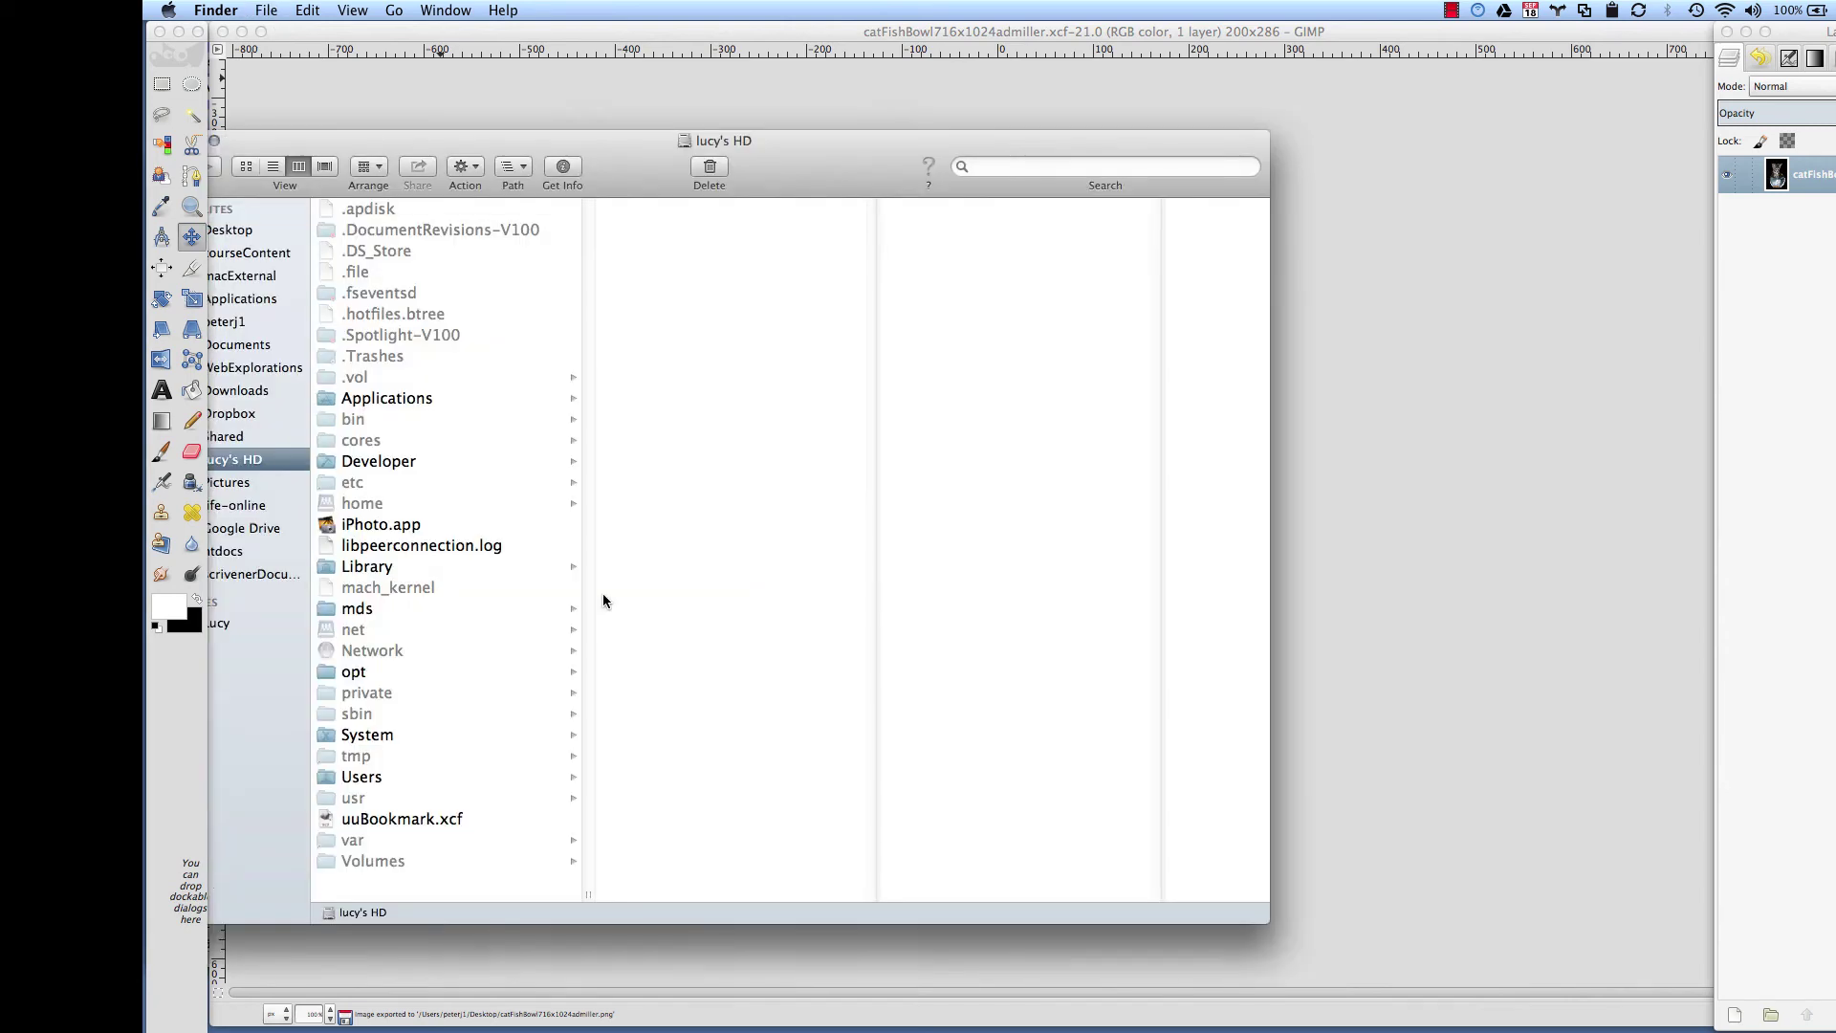
left_click_drag(420, 131, 742, 76)
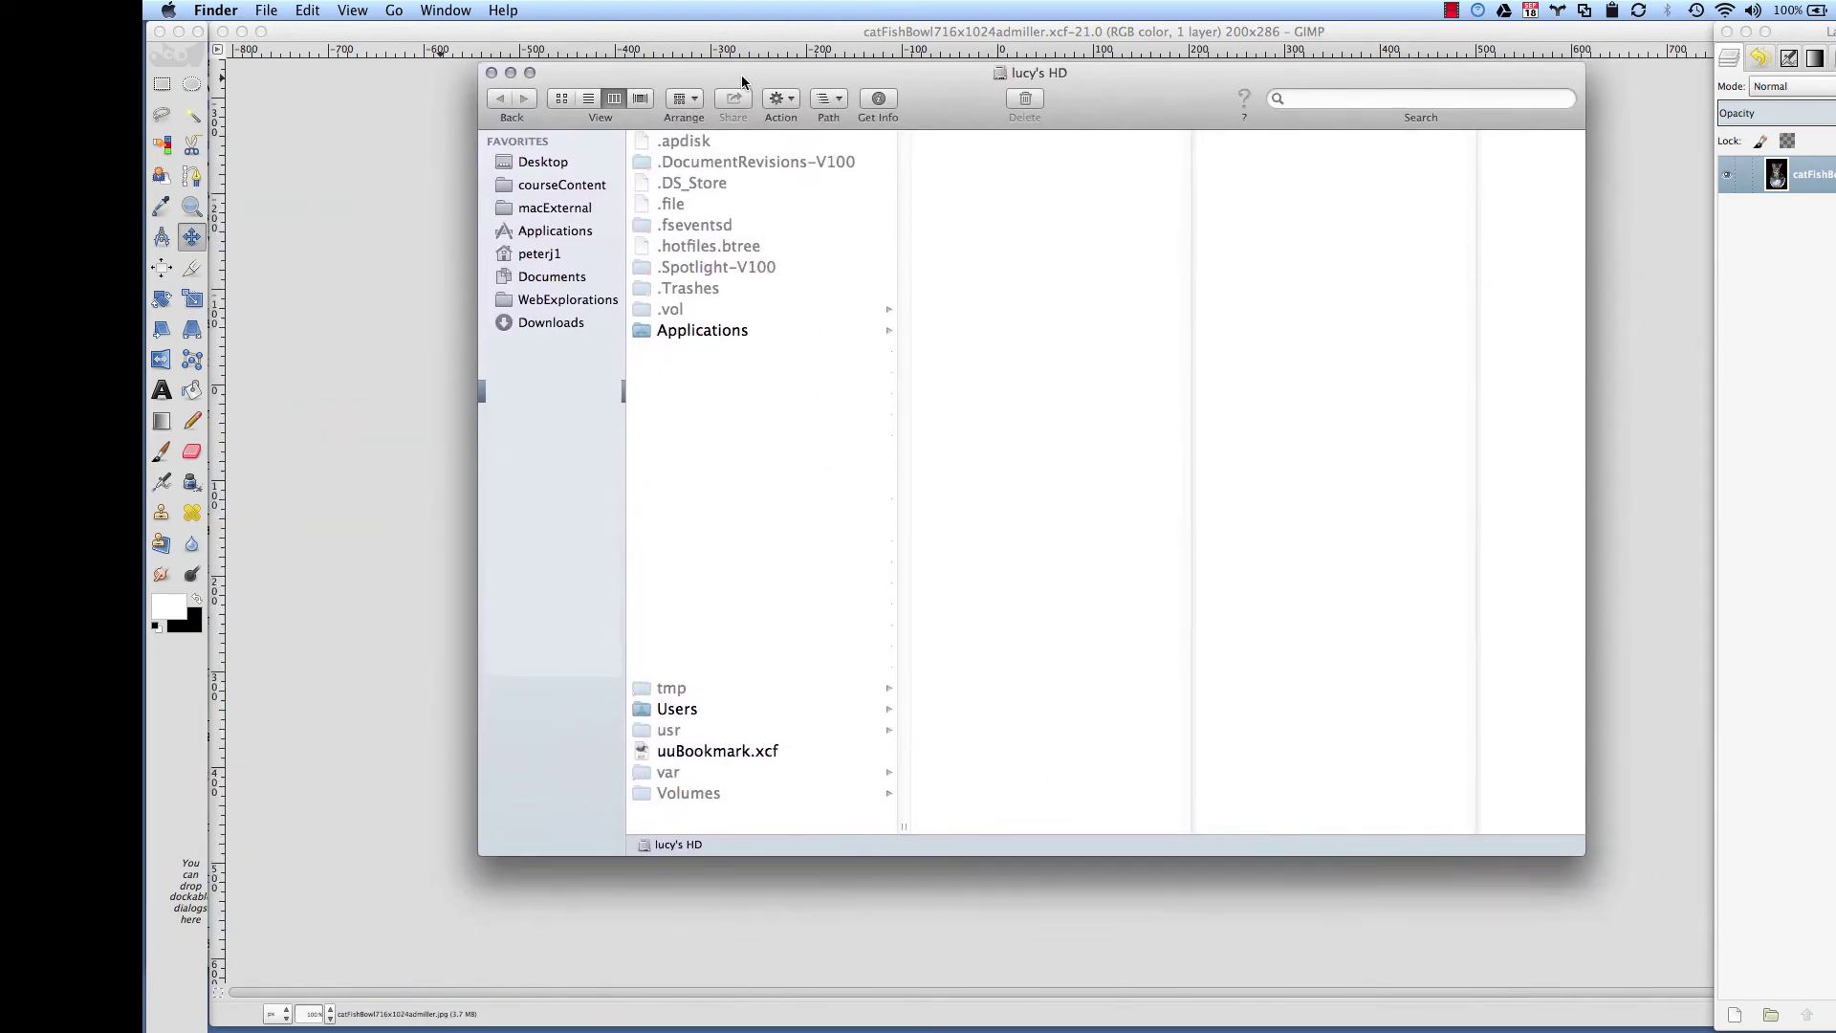
left_click(537, 162)
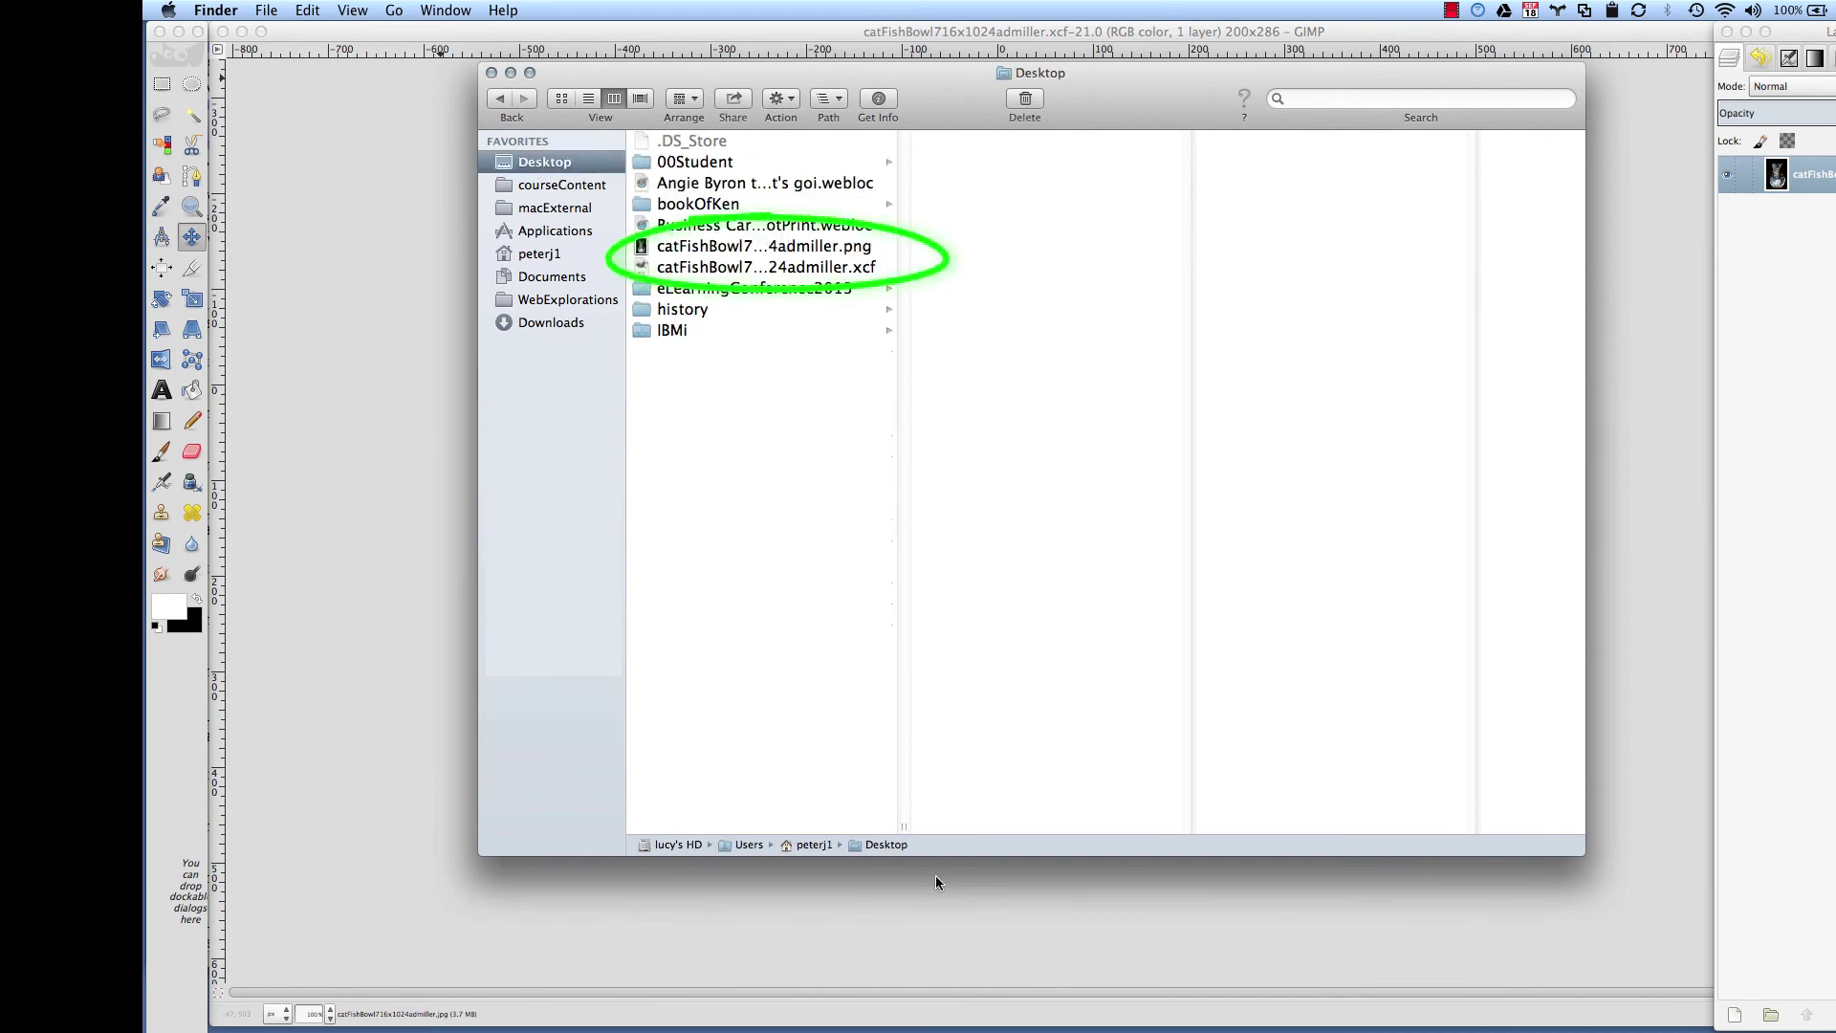
double_click(904, 826)
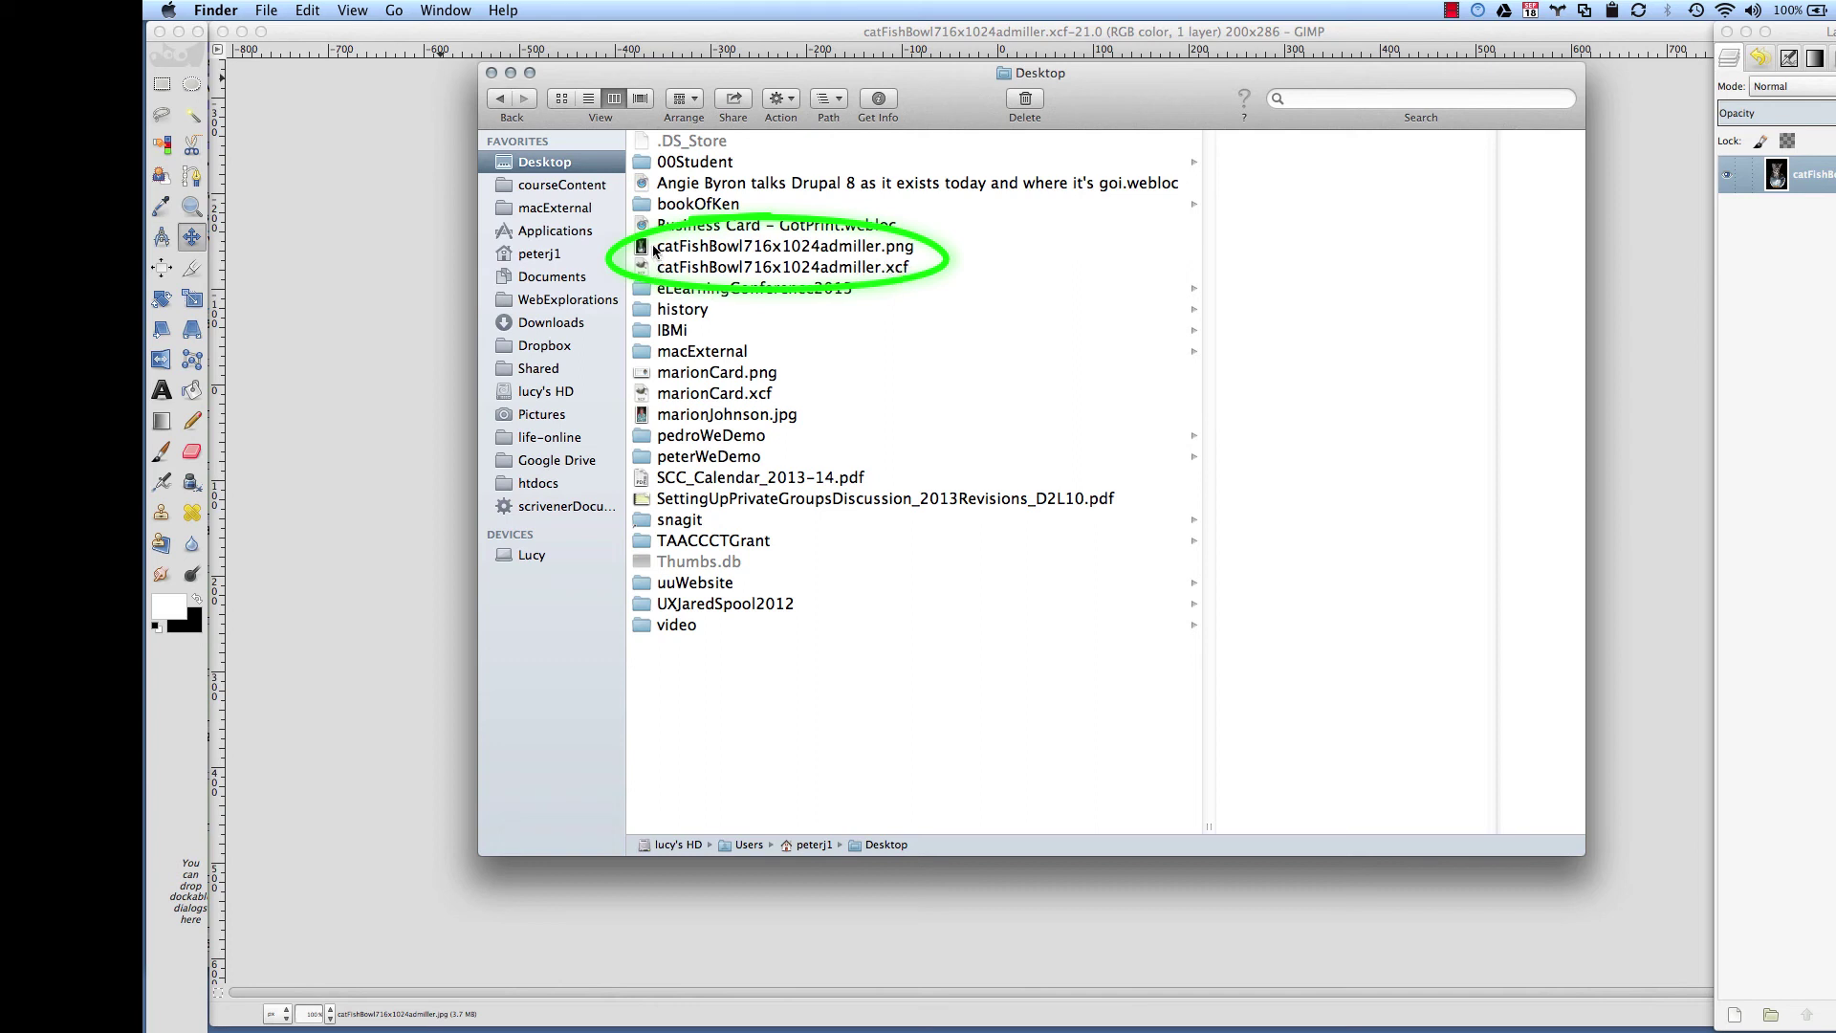
Open catFishBowl716x1024admiller.png in Google Chrome using Open With
right_click(830, 252)
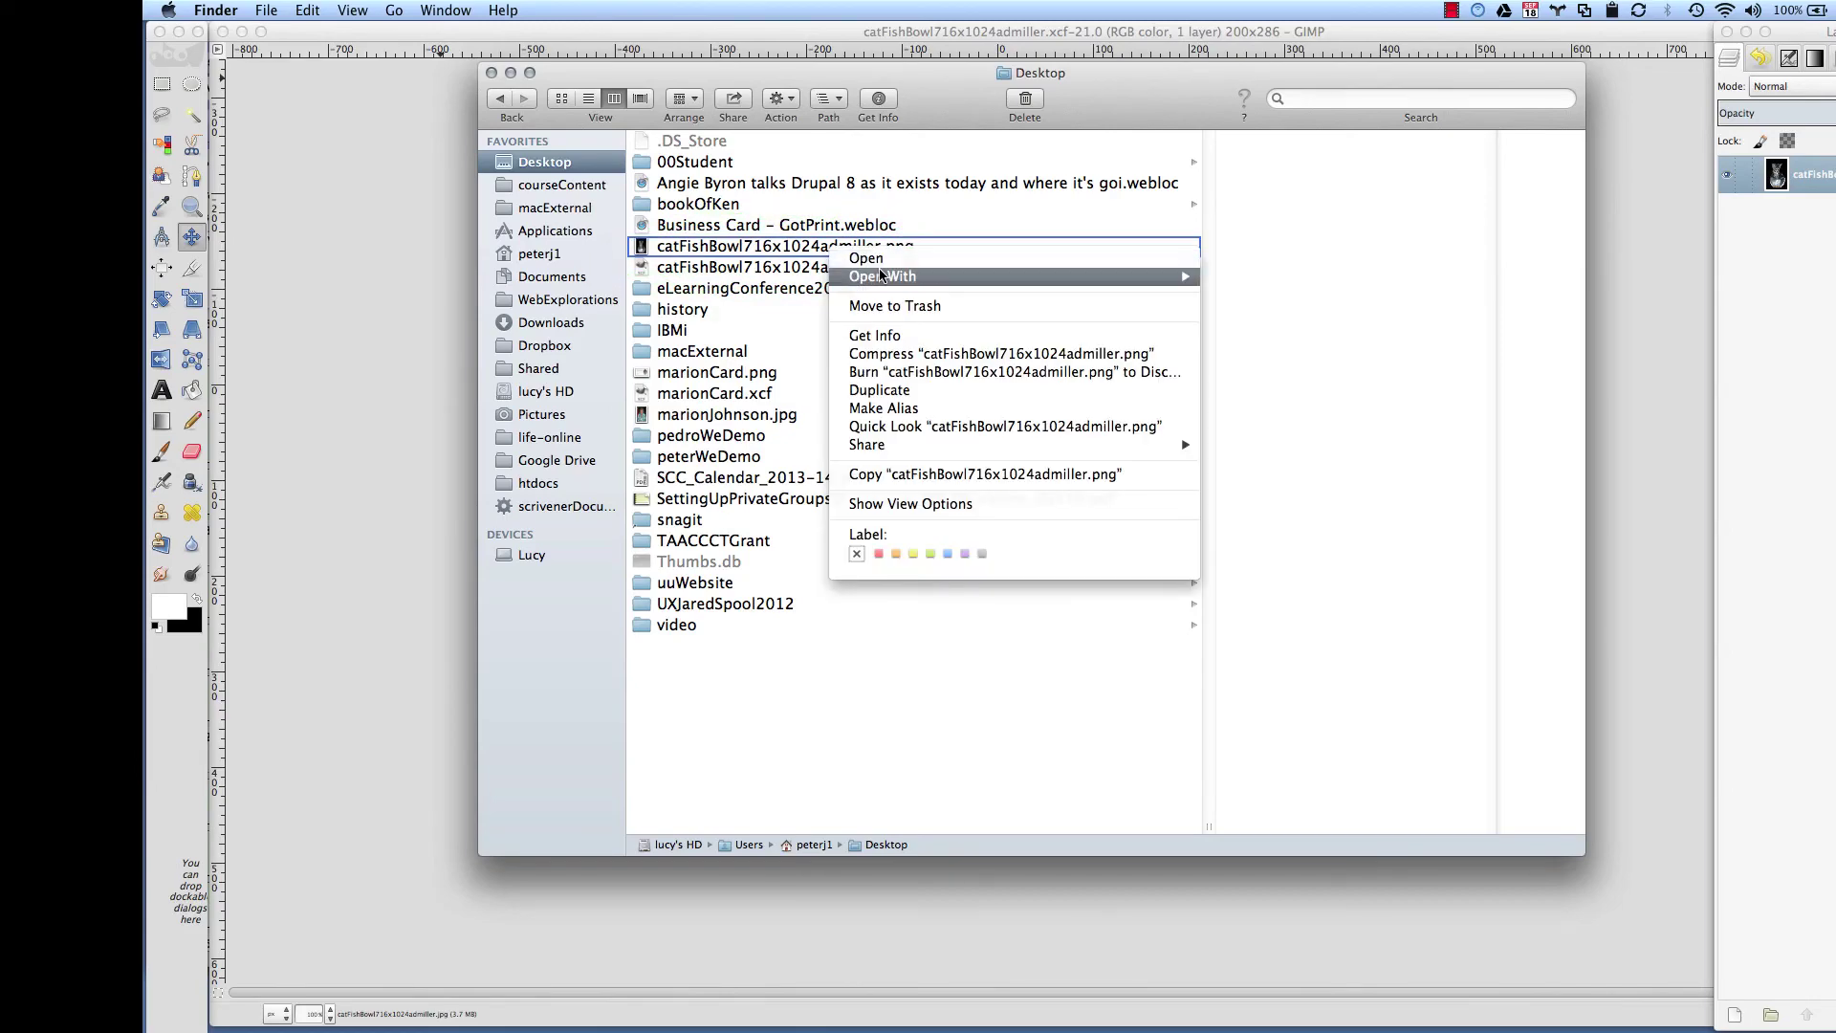
mouse_move(1063, 277)
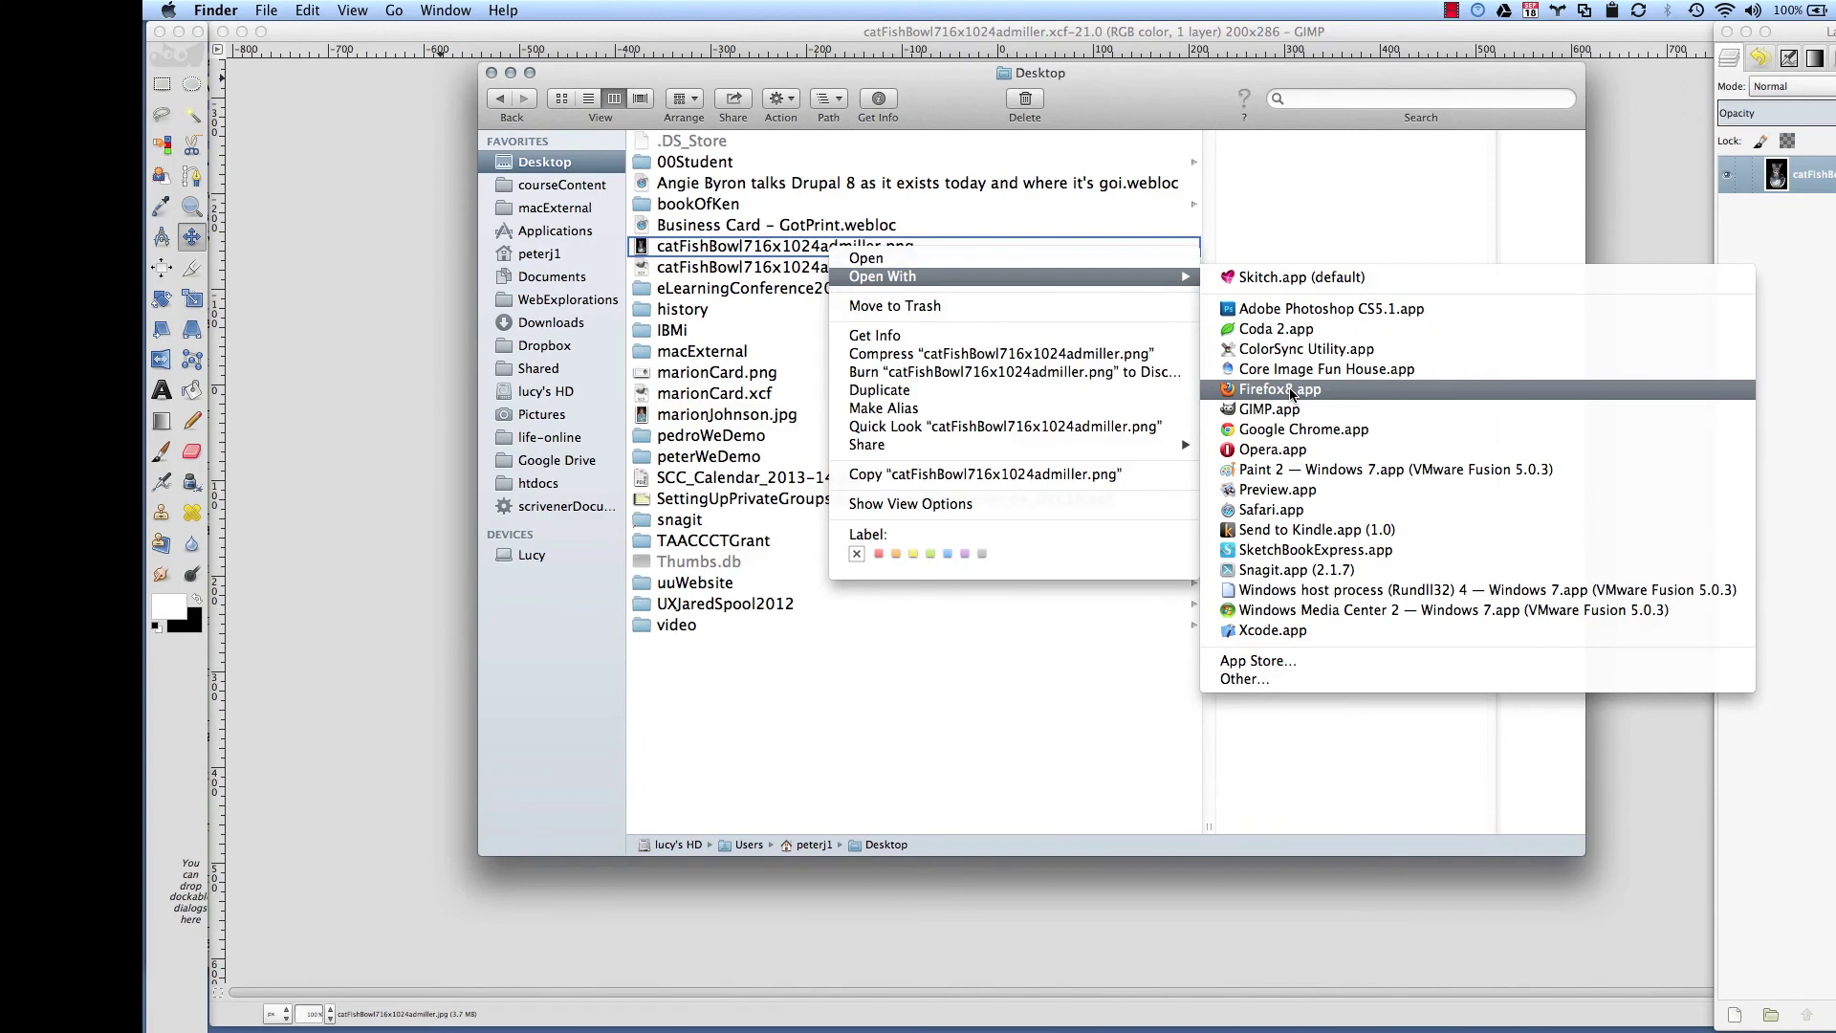
left_click(1293, 428)
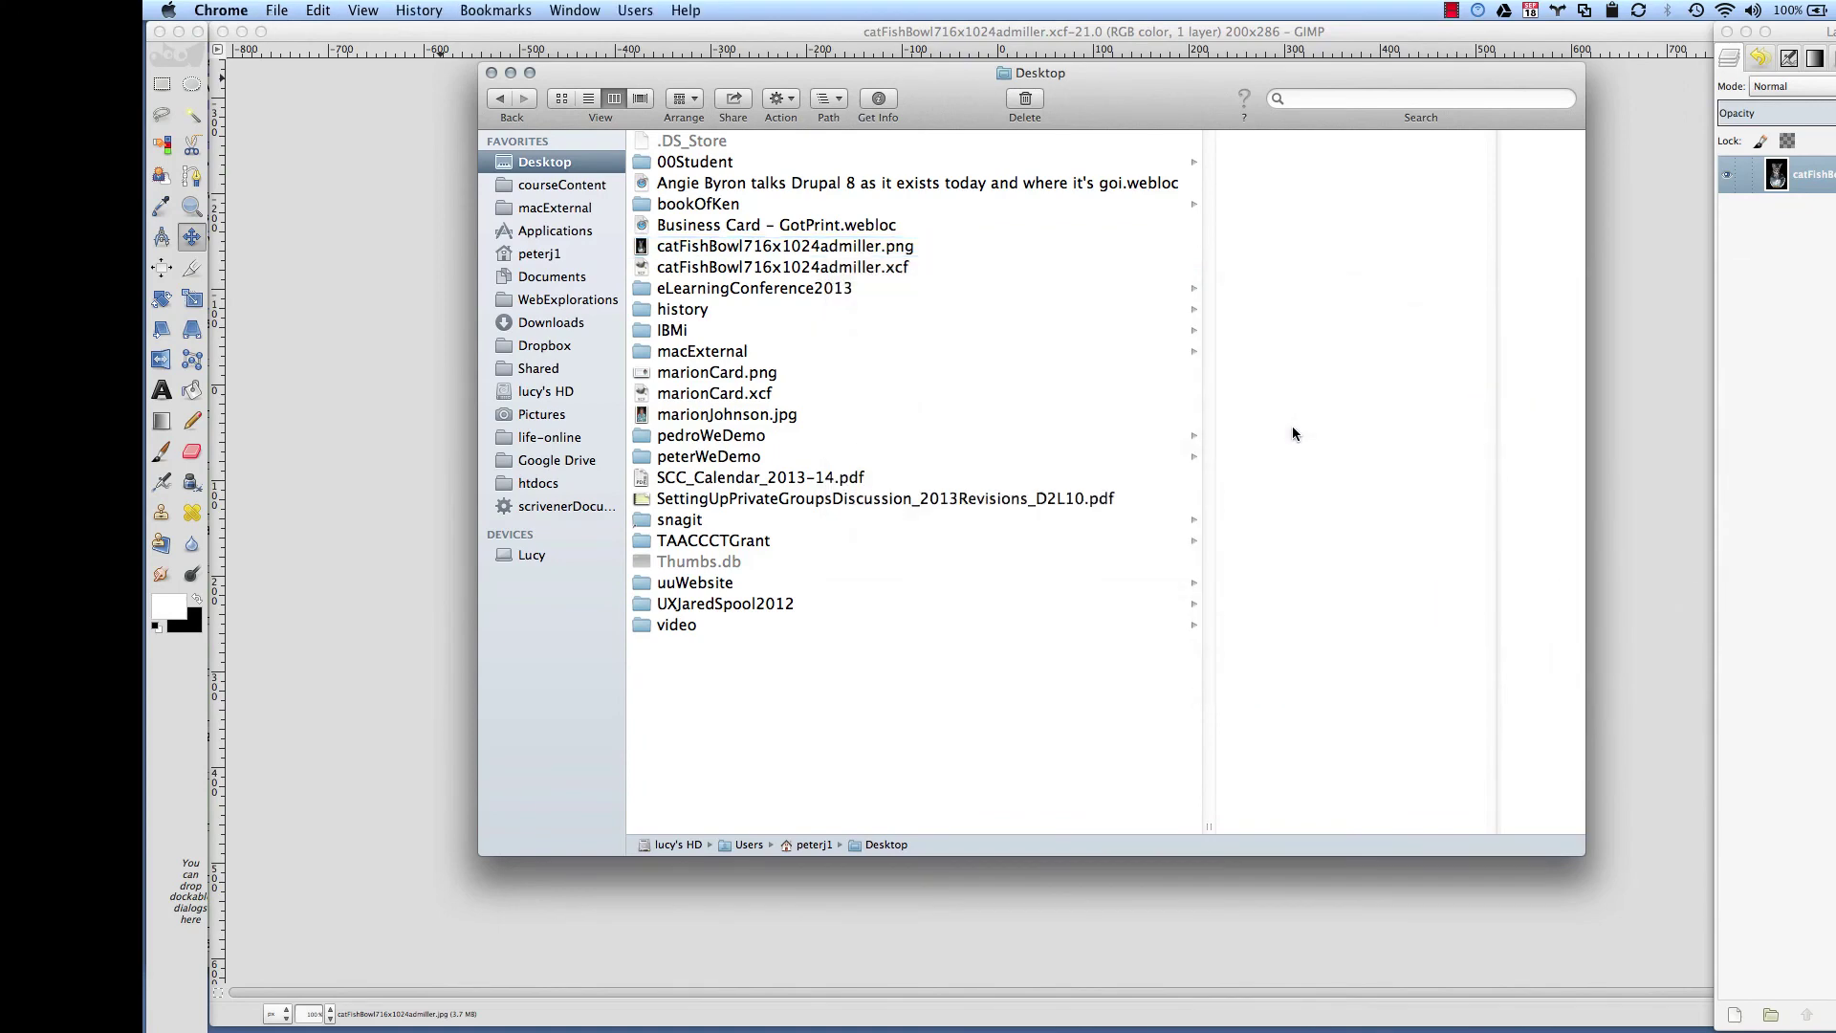